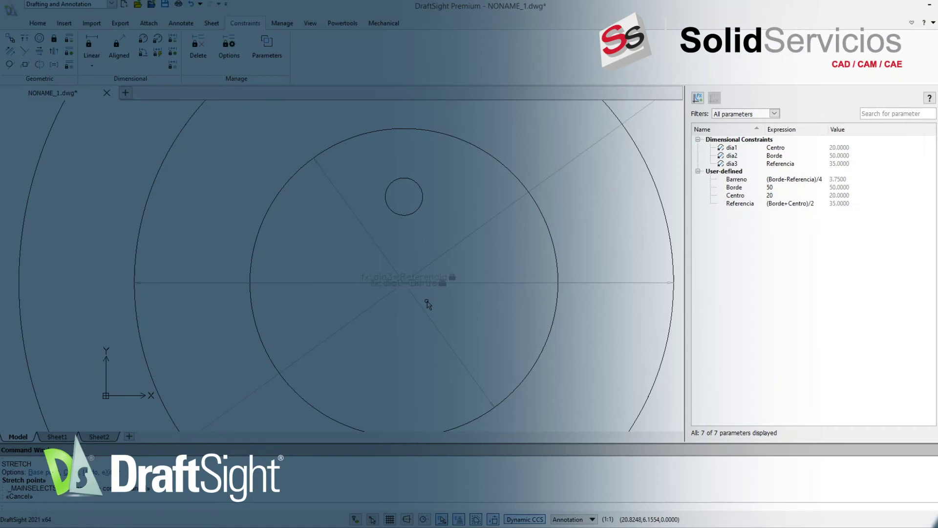
Preview the finished example by selecting the small hole circle and grabbing its grip
{"action": "scroll", "coordinate": [425, 301], "scroll_direction": "down", "scroll_amount": 3}
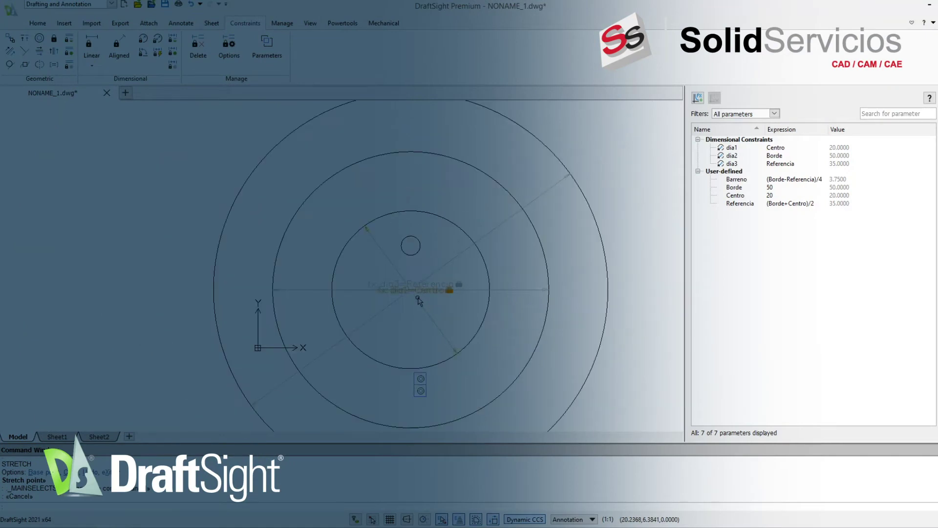
{"action": "left_click", "coordinate": [413, 257]}
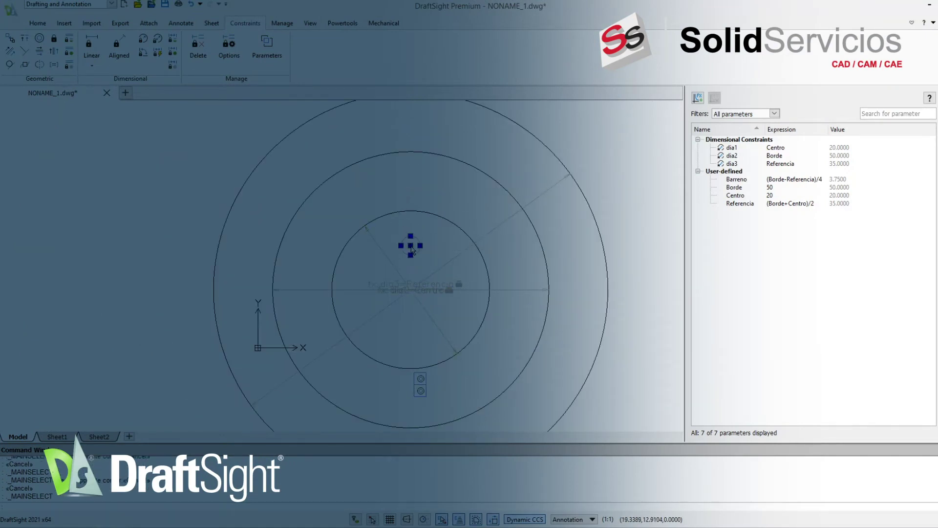
{"action": "left_click", "coordinate": [410, 236]}
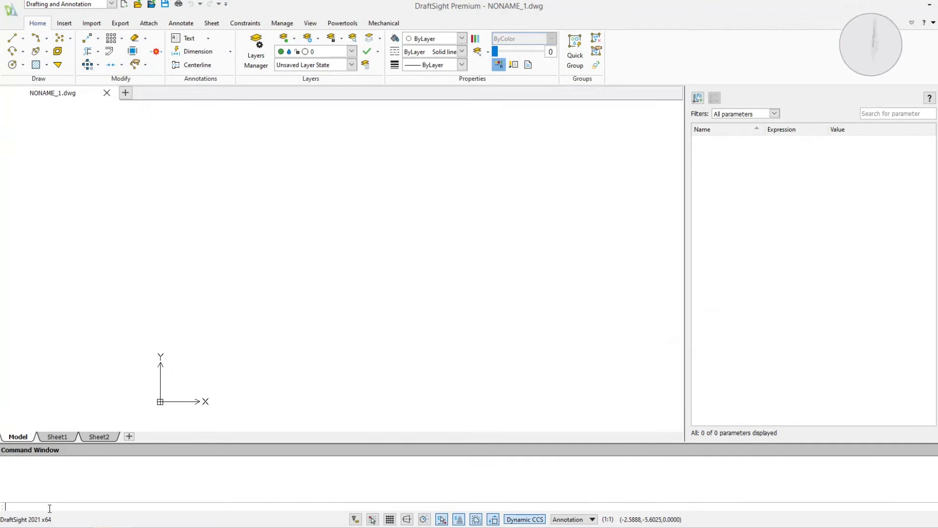
Draw a first circle, then a larger second circle around the same centre point
{"action": "type", "text": "circ"}
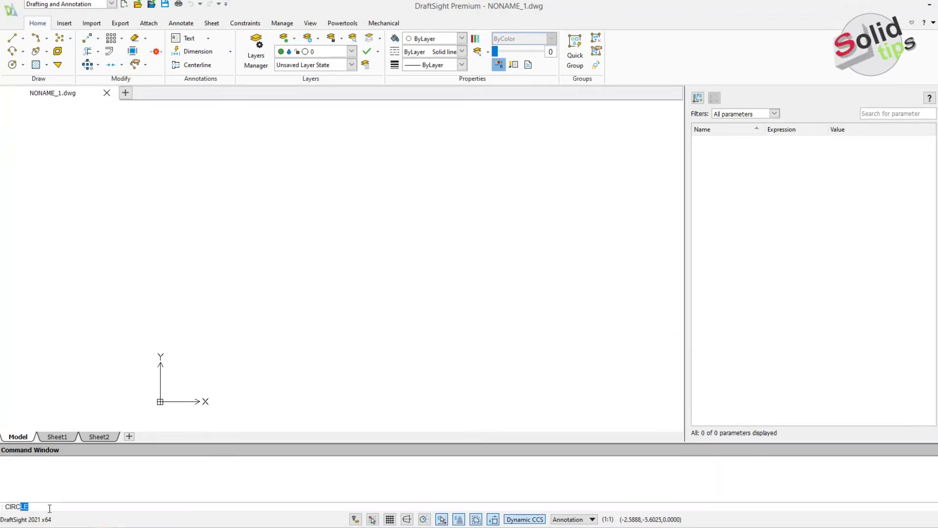
{"action": "key", "text": "Return"}
{"action": "left_click", "coordinate": [377, 297]}
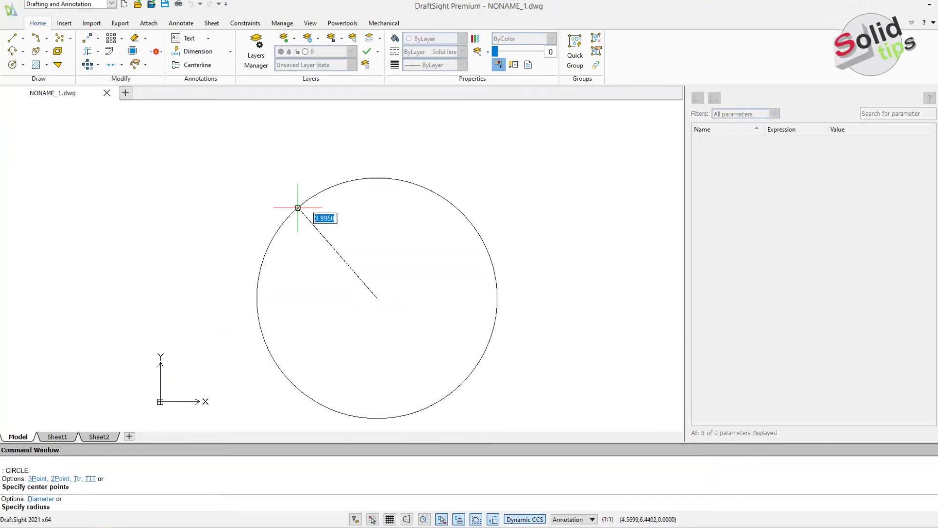
{"action": "left_click", "coordinate": [297, 206]}
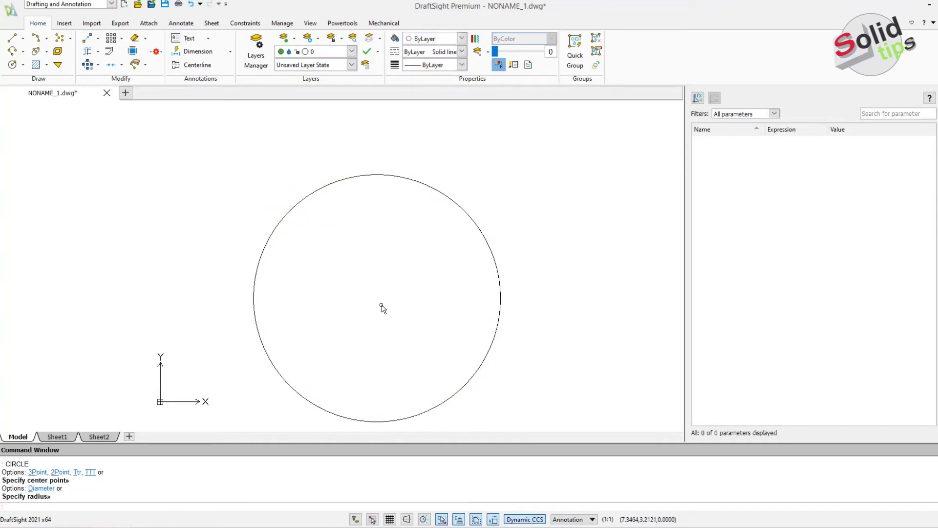
{"action": "key", "text": "Return"}
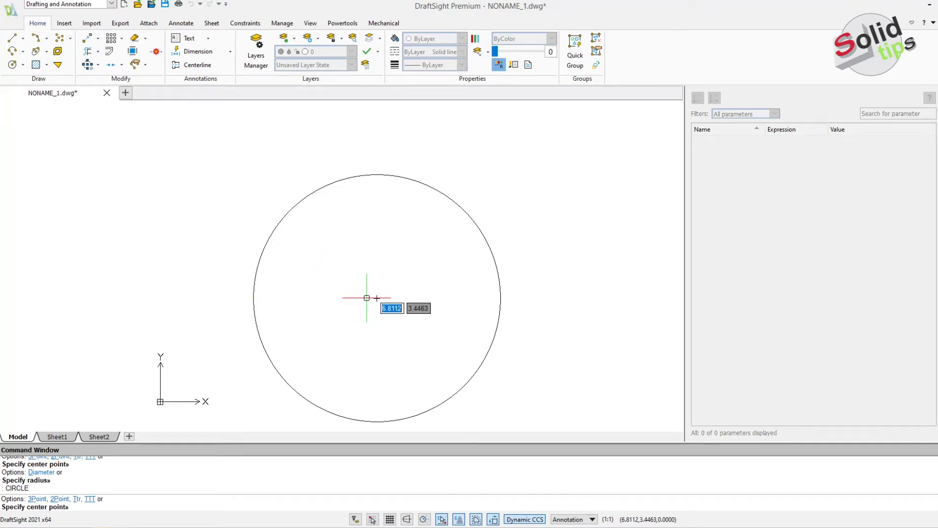
{"action": "left_click", "coordinate": [377, 298]}
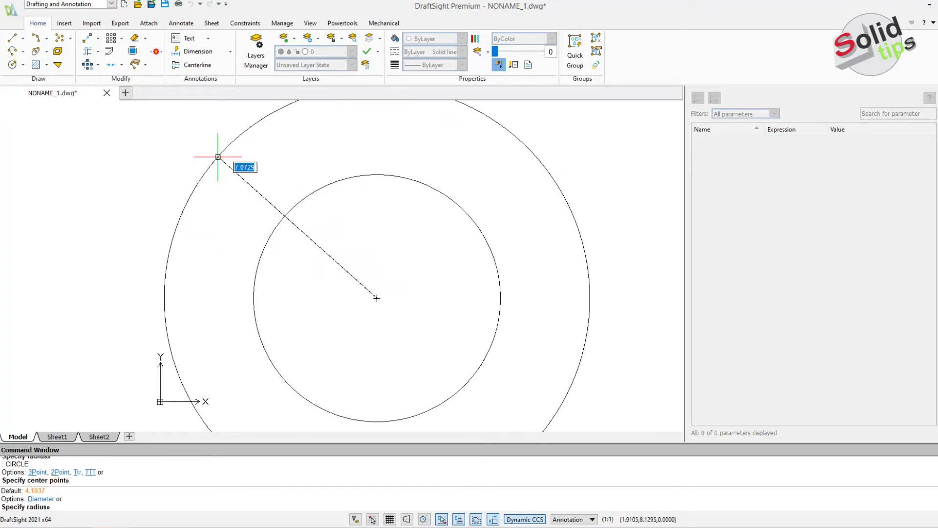
{"action": "left_click", "coordinate": [215, 153]}
Draw a third circle on the shared centre, sized between the other two
{"action": "key", "text": "Return"}
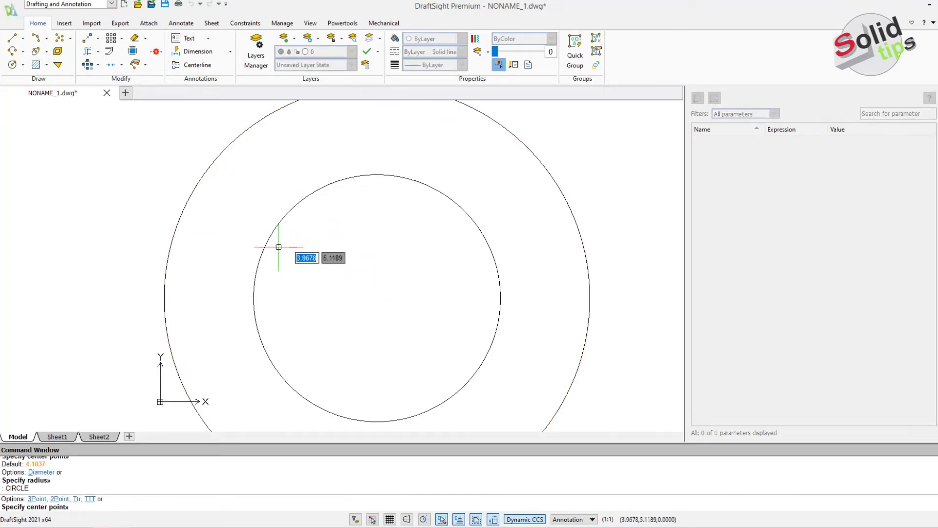
{"action": "left_click", "coordinate": [377, 298]}
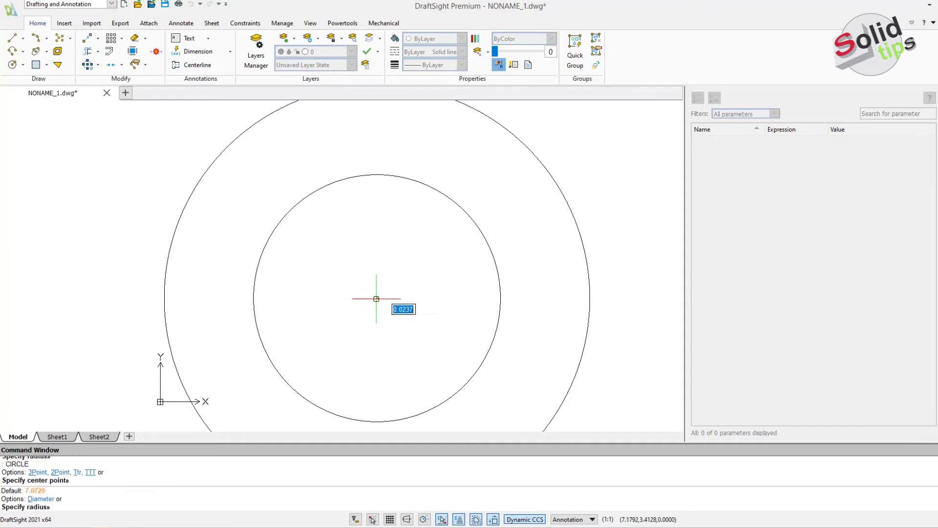
{"action": "scroll", "coordinate": [208, 232], "scroll_direction": "down", "scroll_amount": 1}
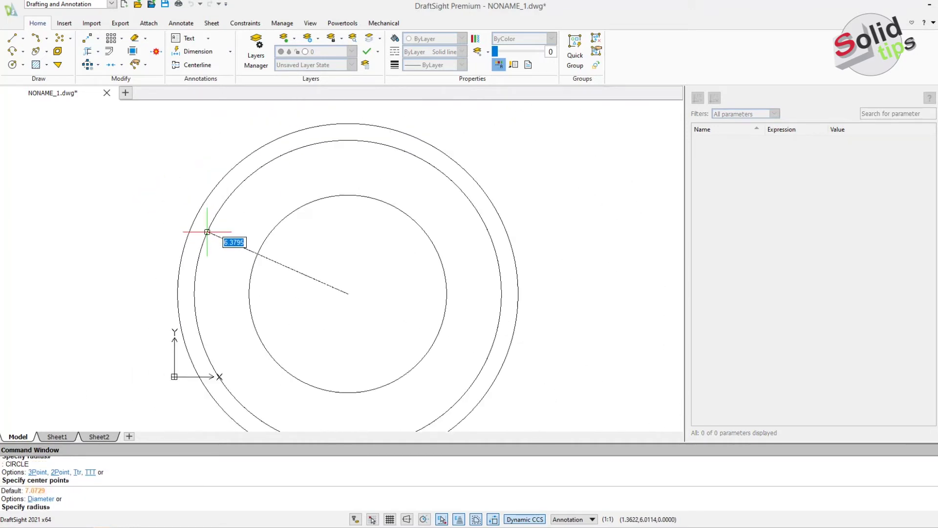
{"action": "scroll", "coordinate": [208, 232], "scroll_direction": "down", "scroll_amount": 4}
{"action": "left_click", "coordinate": [212, 234]}
{"action": "scroll", "coordinate": [213, 235], "scroll_direction": "up", "scroll_amount": 3}
{"action": "scroll", "coordinate": [213, 238], "scroll_direction": "up", "scroll_amount": 2}
{"action": "key", "text": "Escape"}
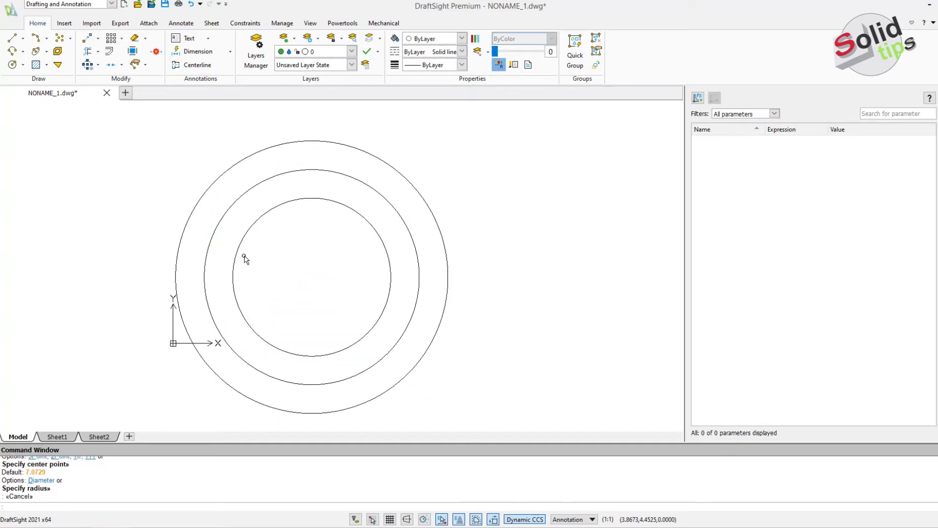
Test-move the inner circle by its centre grip, then undo the move
{"action": "left_click", "coordinate": [236, 259]}
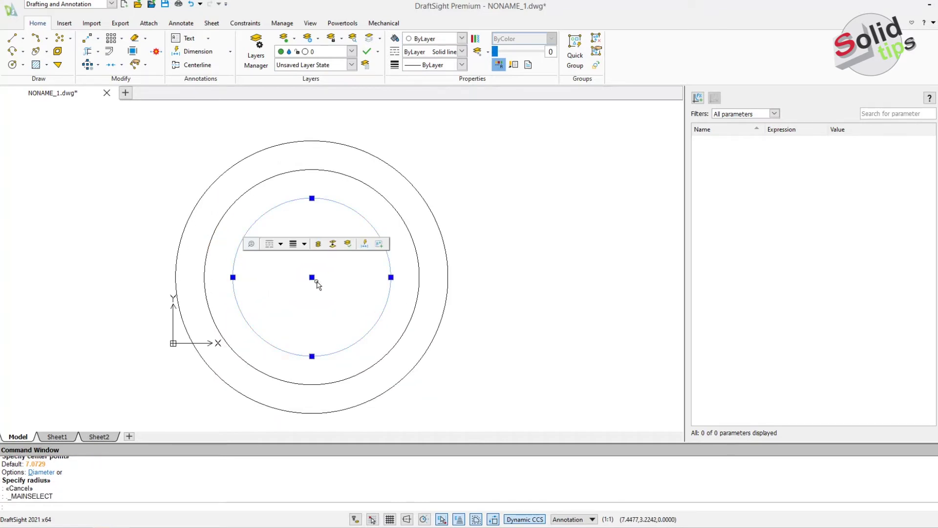
{"action": "left_click", "coordinate": [311, 277]}
{"action": "left_click", "coordinate": [564, 190]}
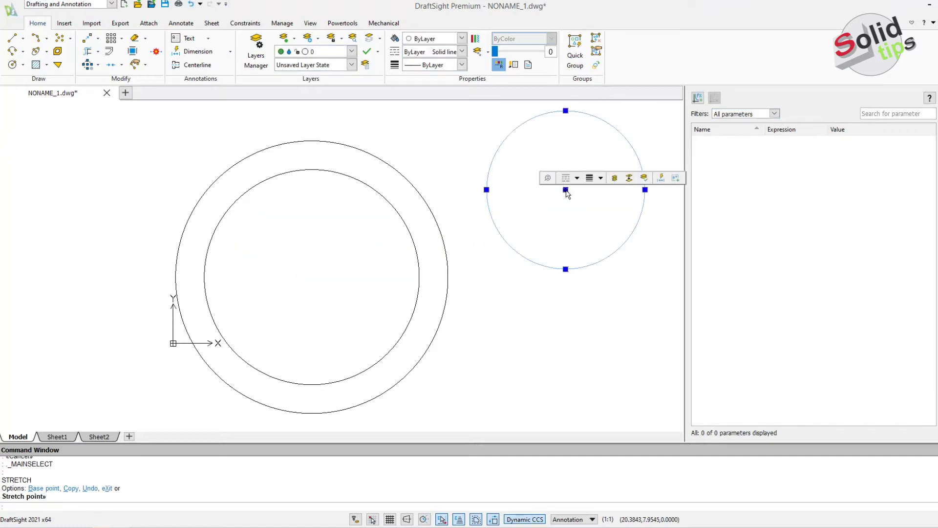
{"action": "key", "text": "ctrl+z"}
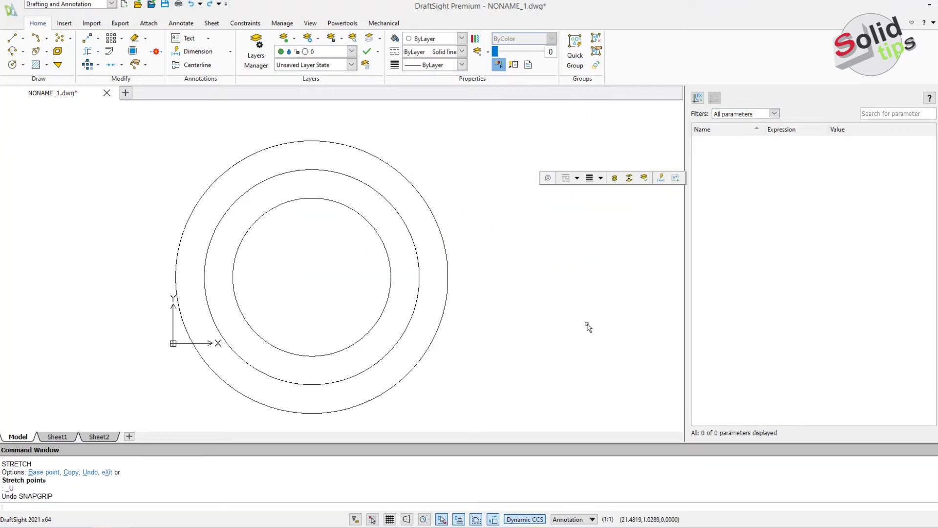
{"action": "left_click", "coordinate": [96, 200]}
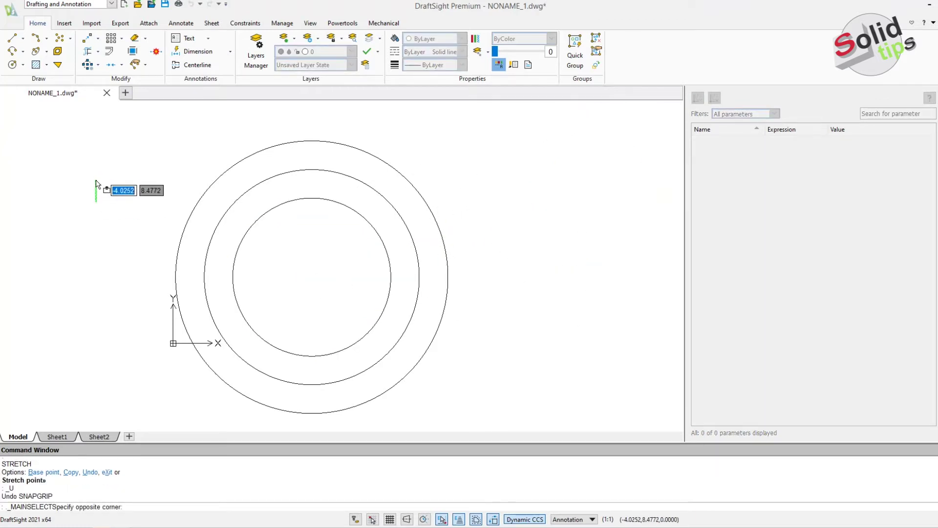
{"action": "key", "text": "Escape"}
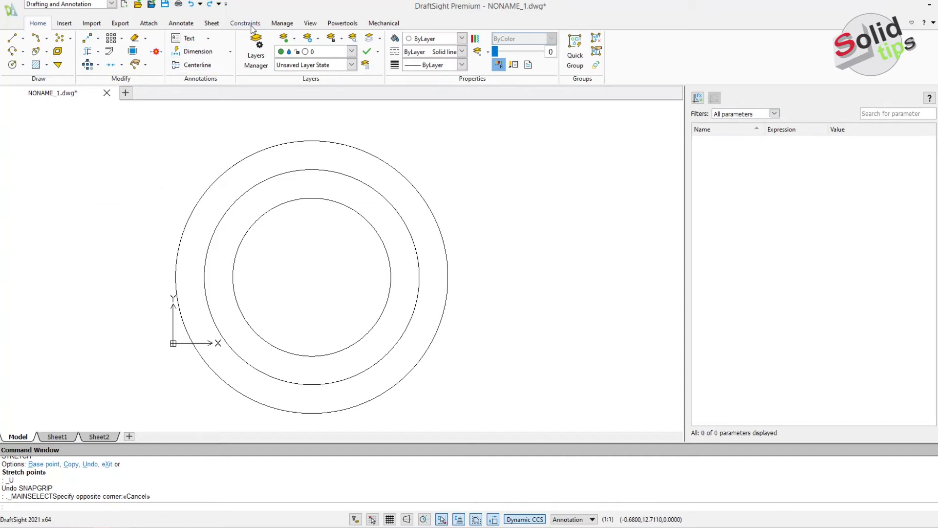
Make the middle and outer circles each concentric with the inner circle
{"action": "left_click", "coordinate": [245, 23]}
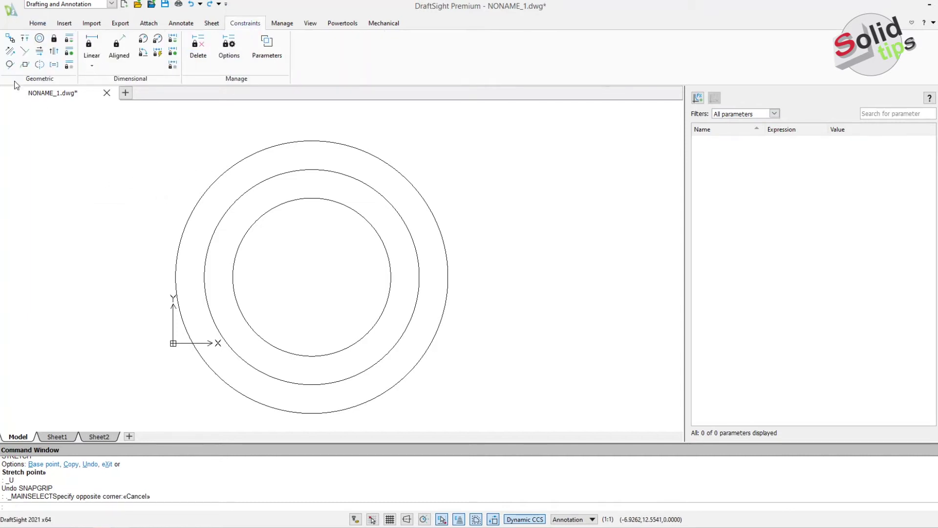
{"action": "left_click", "coordinate": [39, 46]}
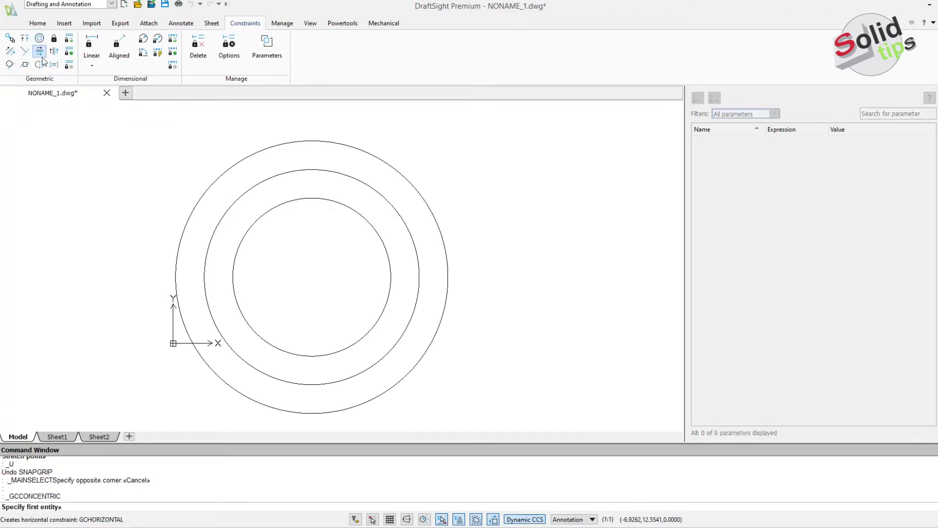
{"action": "left_click", "coordinate": [248, 236]}
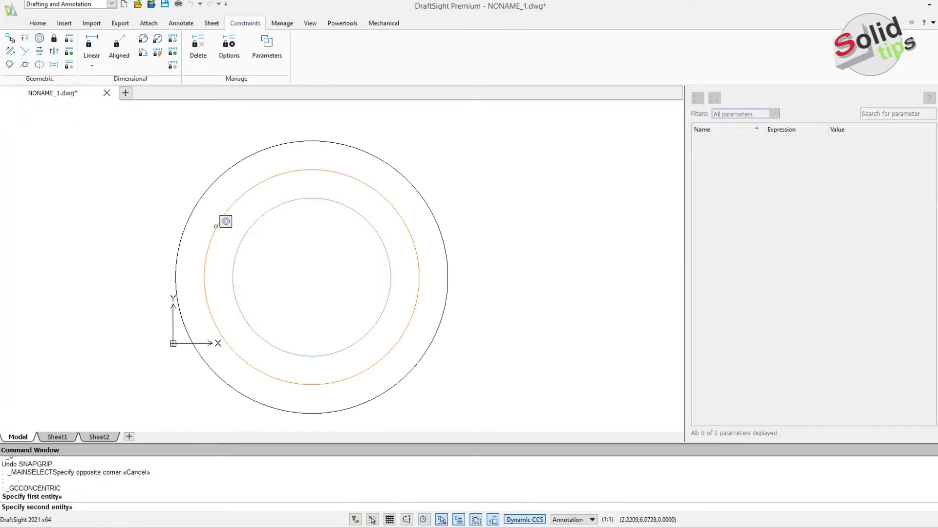
{"action": "left_click", "coordinate": [216, 227]}
{"action": "key", "text": "Return"}
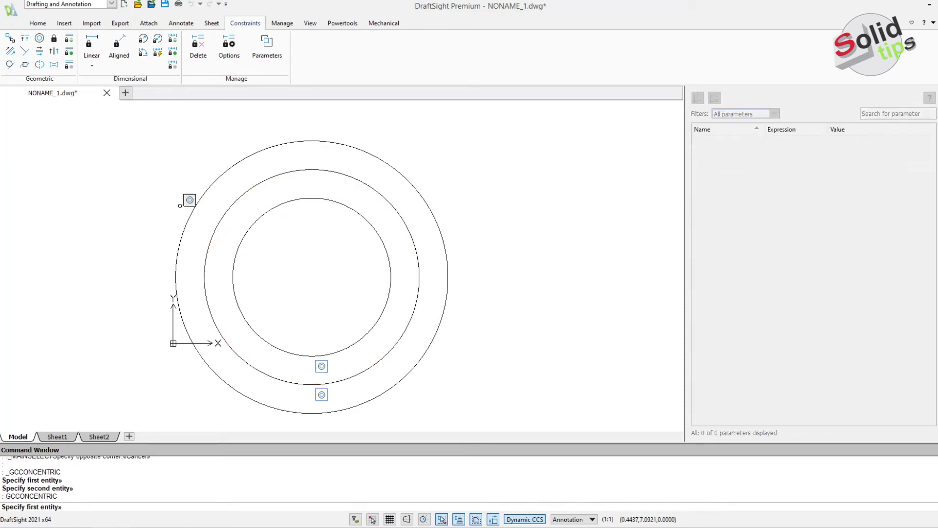
{"action": "left_click", "coordinate": [240, 245]}
{"action": "left_click", "coordinate": [197, 207]}
{"action": "key", "text": "Return"}
{"action": "key", "text": "Escape"}
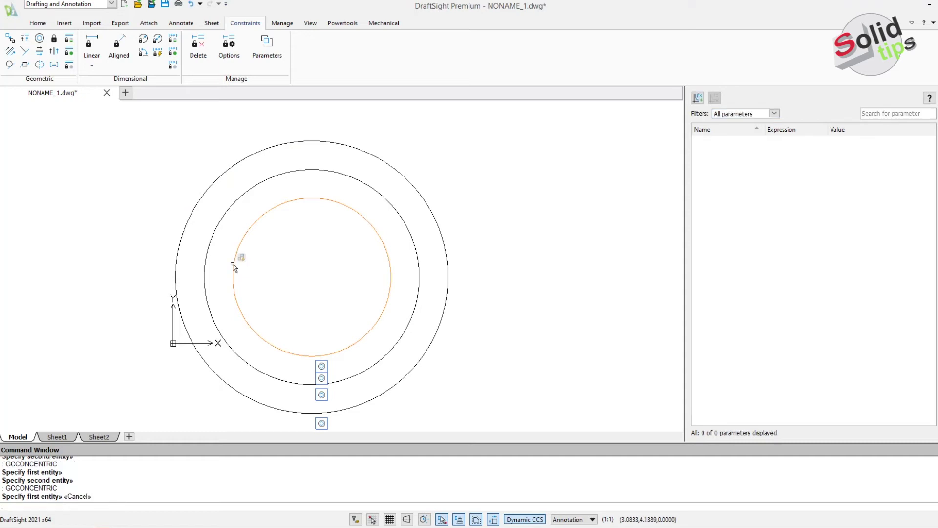
Drag the inner circle's centre grip to confirm all three circles move together, then cancel
{"action": "left_click", "coordinate": [235, 264]}
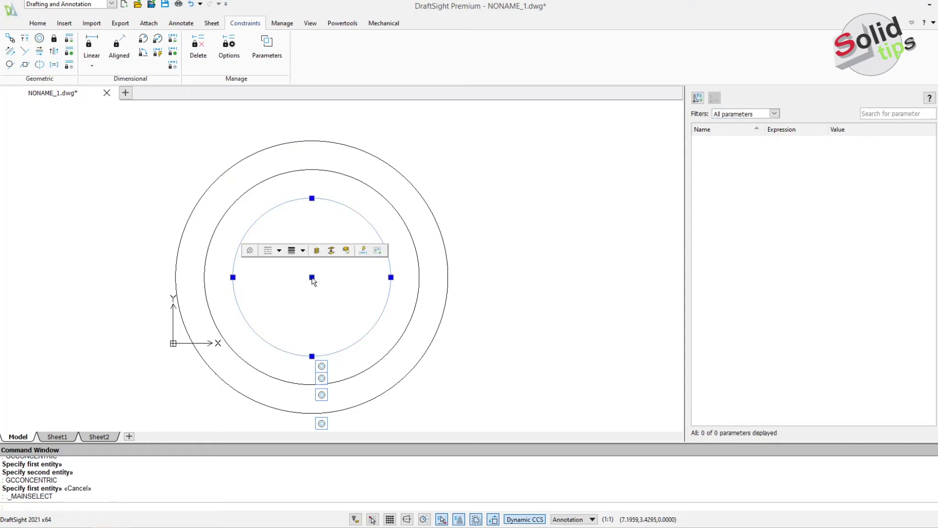
{"action": "left_click", "coordinate": [311, 277]}
{"action": "left_click", "coordinate": [538, 204]}
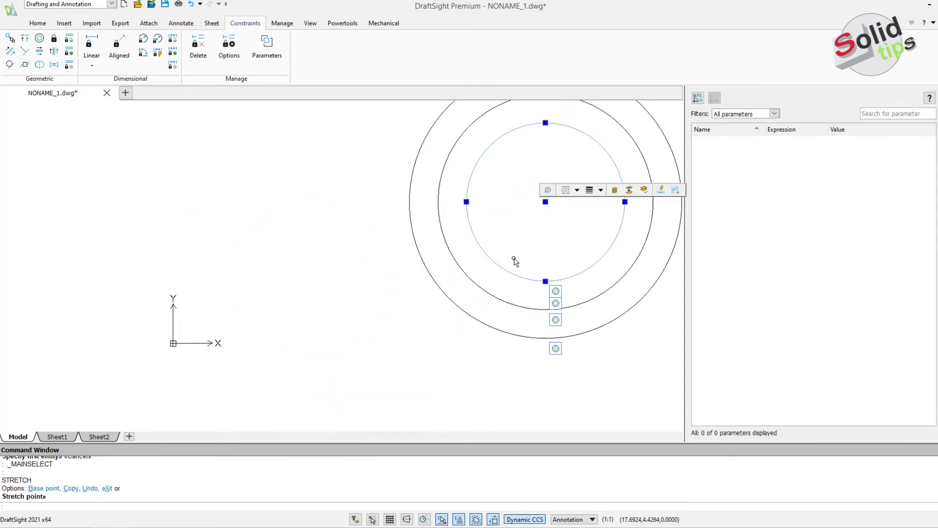
{"action": "key", "text": "Escape"}
{"action": "scroll", "coordinate": [503, 299], "scroll_direction": "up", "scroll_amount": 2}
{"action": "scroll", "coordinate": [561, 259], "scroll_direction": "down", "scroll_amount": 4}
{"action": "scroll", "coordinate": [591, 229], "scroll_direction": "up", "scroll_amount": 2}
{"action": "scroll", "coordinate": [592, 228], "scroll_direction": "up", "scroll_amount": 1}
{"action": "scroll", "coordinate": [591, 229], "scroll_direction": "up", "scroll_amount": 1}
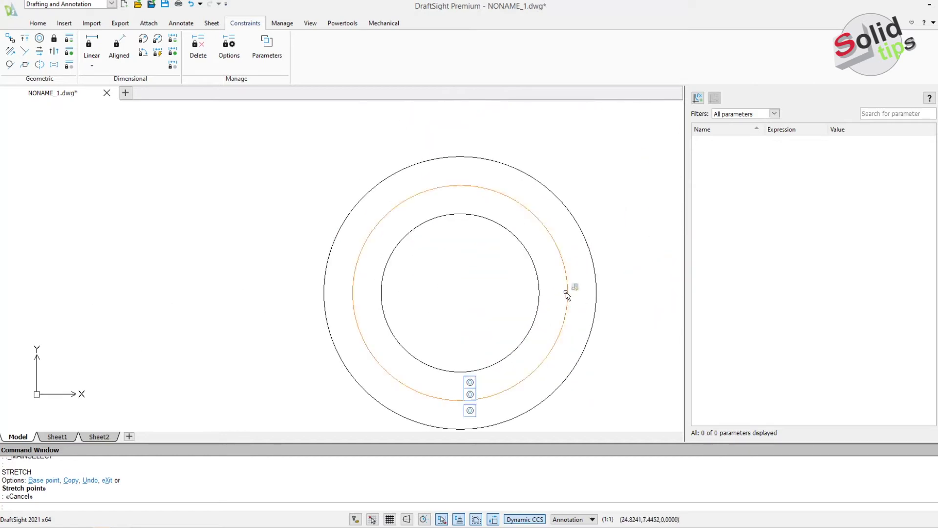
Show the Parameters list and add a user parameter named Borde
{"action": "left_click", "coordinate": [268, 47]}
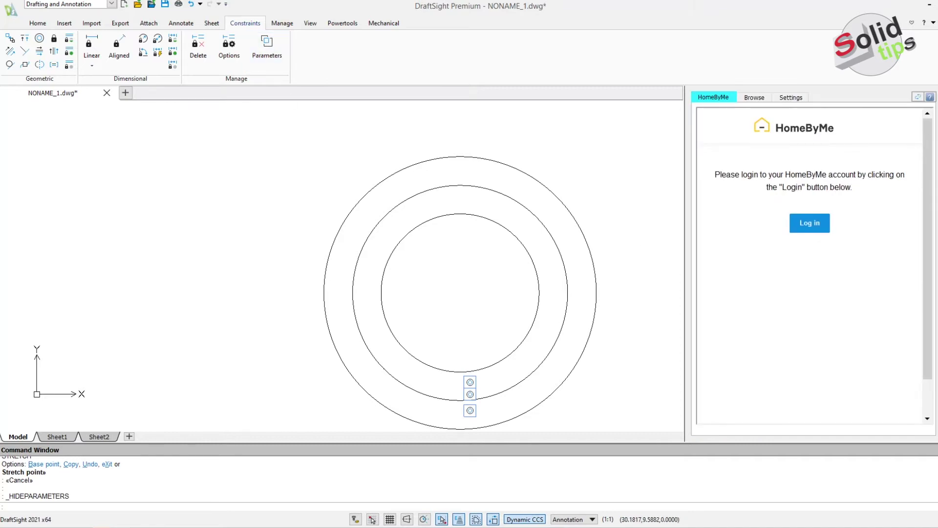
{"action": "left_click", "coordinate": [276, 49]}
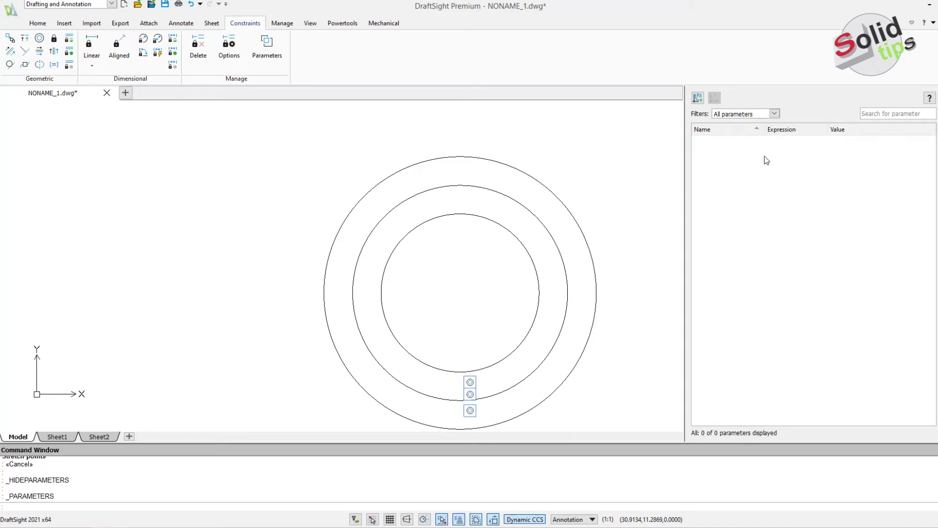
{"action": "left_click", "coordinate": [698, 97]}
{"action": "left_click", "coordinate": [738, 149]}
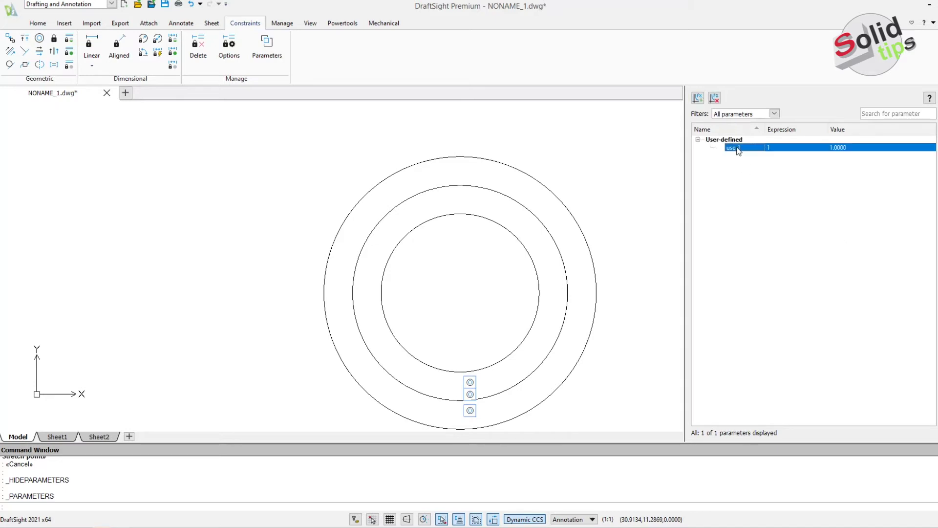
{"action": "left_click", "coordinate": [739, 149]}
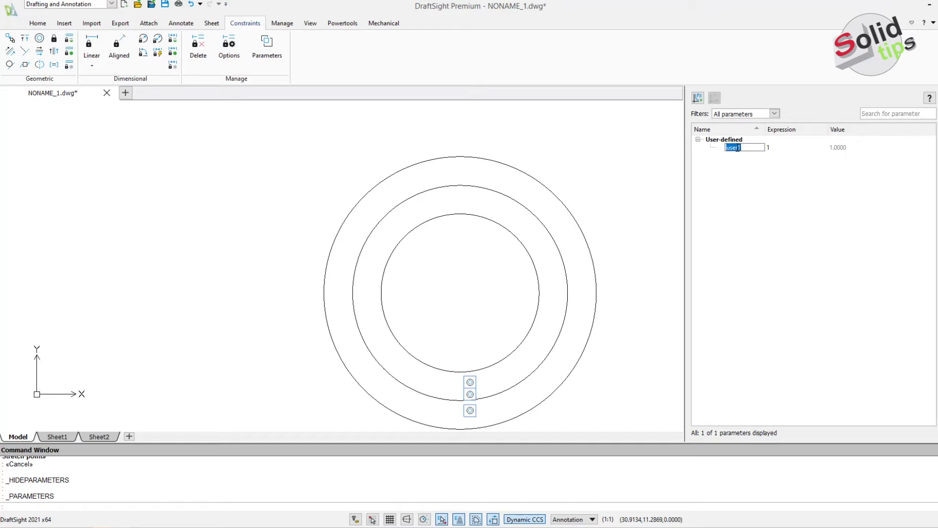
{"action": "type", "text": "Borde"}
{"action": "key", "text": "Return"}
Add two more user parameters named Centro and Referencia
{"action": "left_click", "coordinate": [699, 98]}
{"action": "double_click", "coordinate": [724, 156]}
{"action": "type", "text": "Centro"}
{"action": "key", "text": "Return"}
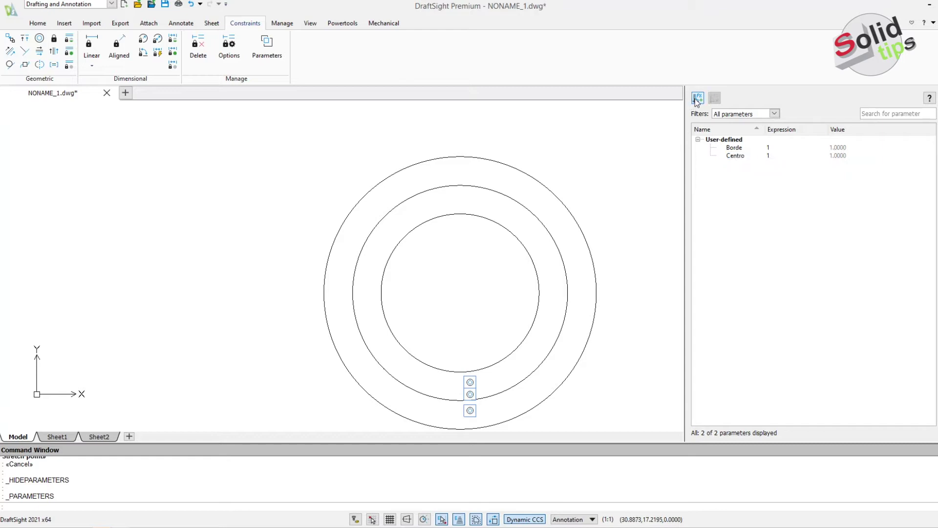
{"action": "left_click", "coordinate": [698, 102]}
{"action": "double_click", "coordinate": [732, 164]}
{"action": "type", "text": "Ref"}
{"action": "key", "text": "Return"}
Add a fourth user parameter named Barreno
{"action": "left_click", "coordinate": [698, 97]}
{"action": "left_click", "coordinate": [735, 175]}
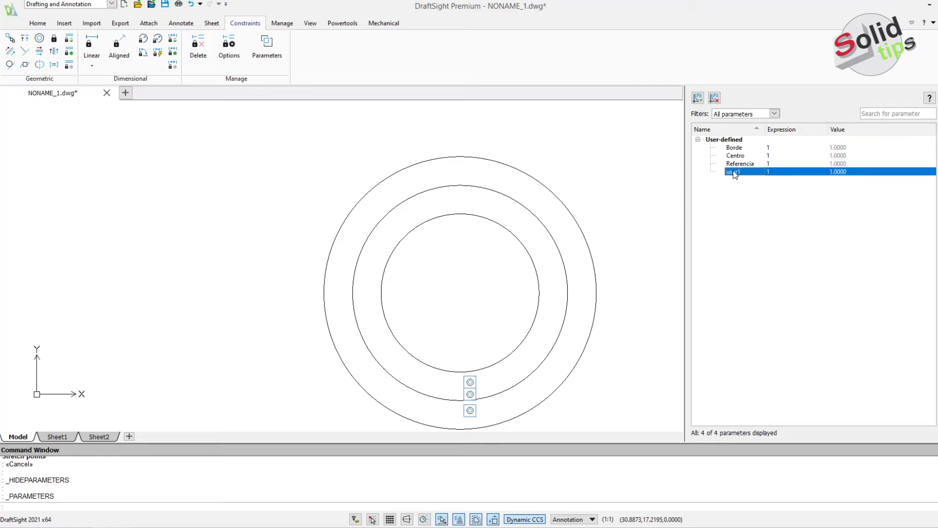
{"action": "double_click", "coordinate": [735, 172]}
{"action": "type", "text": "Barre"}
{"action": "key", "text": "Return"}
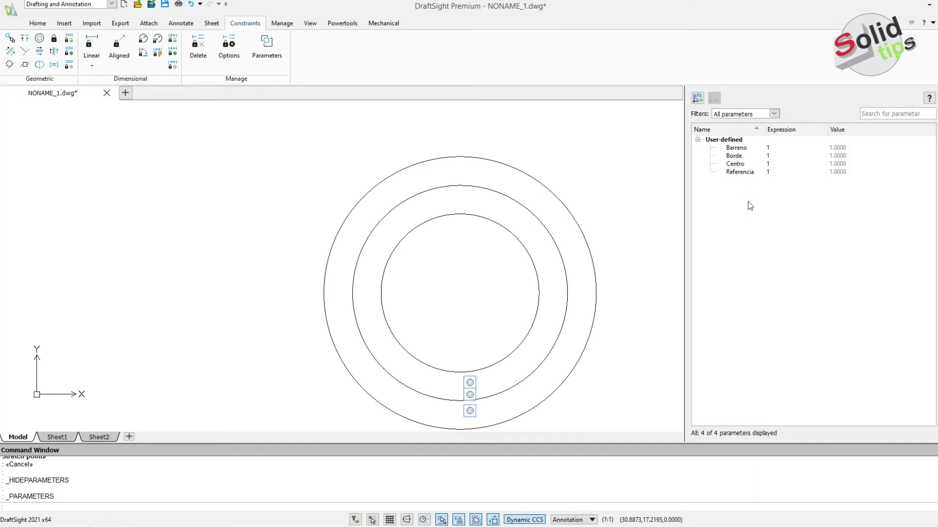
Set Borde's expression to 50 and Centro's to 20
{"action": "left_click", "coordinate": [769, 158]}
{"action": "left_click", "coordinate": [770, 157]}
{"action": "key", "text": "Return"}
{"action": "left_click", "coordinate": [770, 165]}
{"action": "key", "text": "Return"}
Define Referencia as (Borde+Centro)/2, dismissing the evaluation warning along the way
{"action": "left_click", "coordinate": [770, 172]}
{"action": "left_click", "coordinate": [770, 172]}
{"action": "type", "text": "B"}
{"action": "key", "text": "Return"}
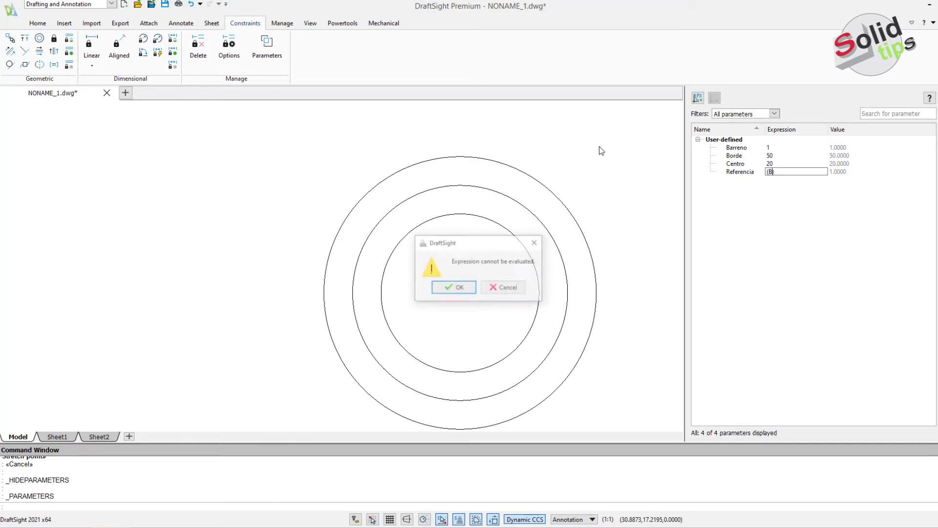
{"action": "left_click", "coordinate": [524, 291]}
{"action": "left_click", "coordinate": [771, 174]}
{"action": "left_click", "coordinate": [771, 174]}
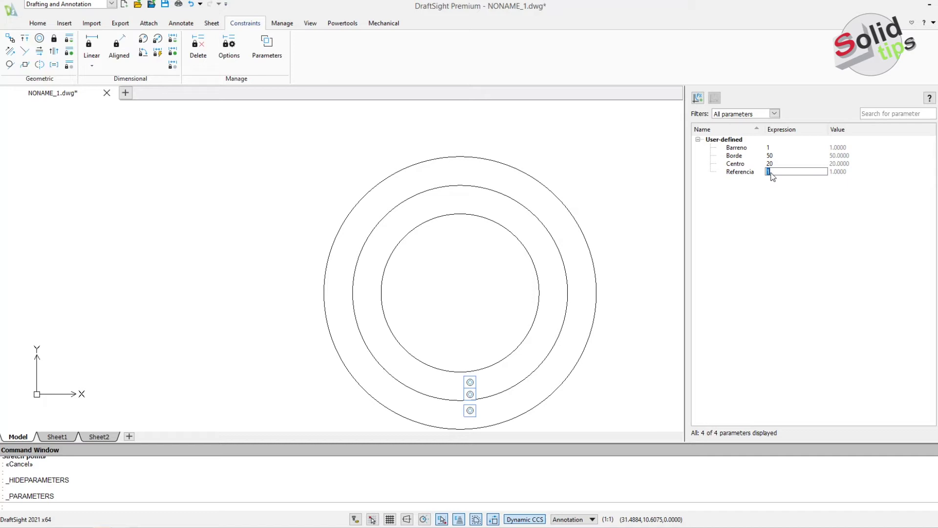
{"action": "type", "text": "Borde+c"}
{"action": "type", "text": "entro"}
{"action": "key", "text": "BackSpace"}
{"action": "key", "text": "BackSpace"}
{"action": "key", "text": "BackSpace"}
{"action": "type", "text": "Cent"}
{"action": "key", "text": "Return"}
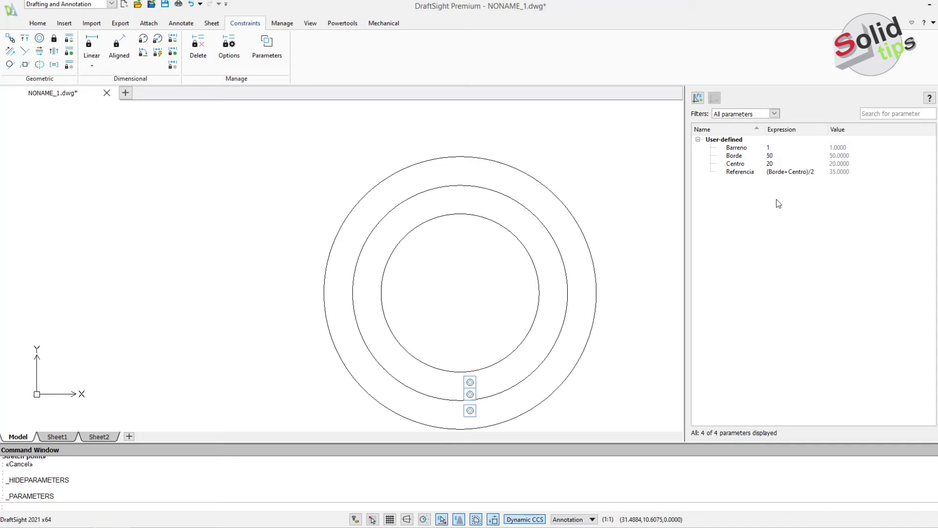
Enter (Borde-Referencia)/4 as Barreno's expression, giving 3.75
{"action": "left_click", "coordinate": [770, 148]}
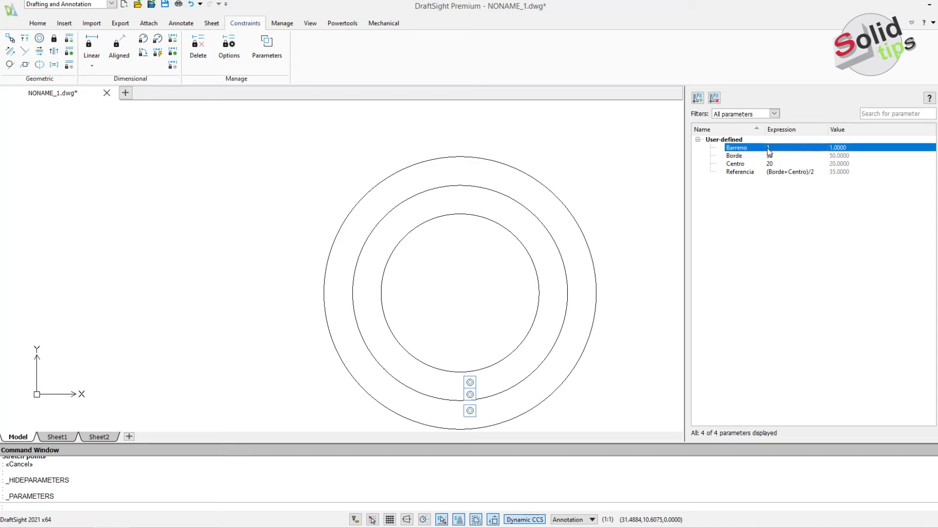
{"action": "left_click", "coordinate": [770, 149]}
{"action": "type", "text": "Borde-Refer"}
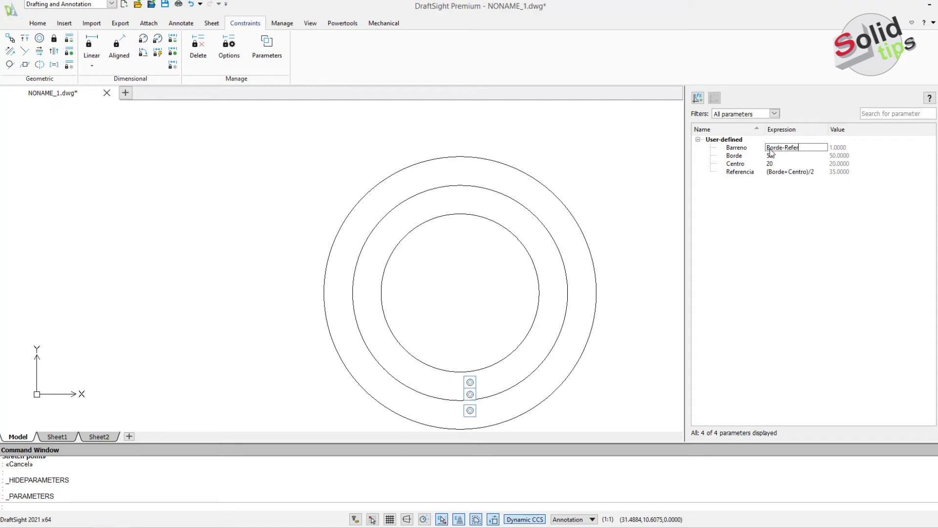
{"action": "type", "text": "encia)/4"}
{"action": "left_click", "coordinate": [770, 150]}
{"action": "type", "text": "("}
{"action": "key", "text": "Return"}
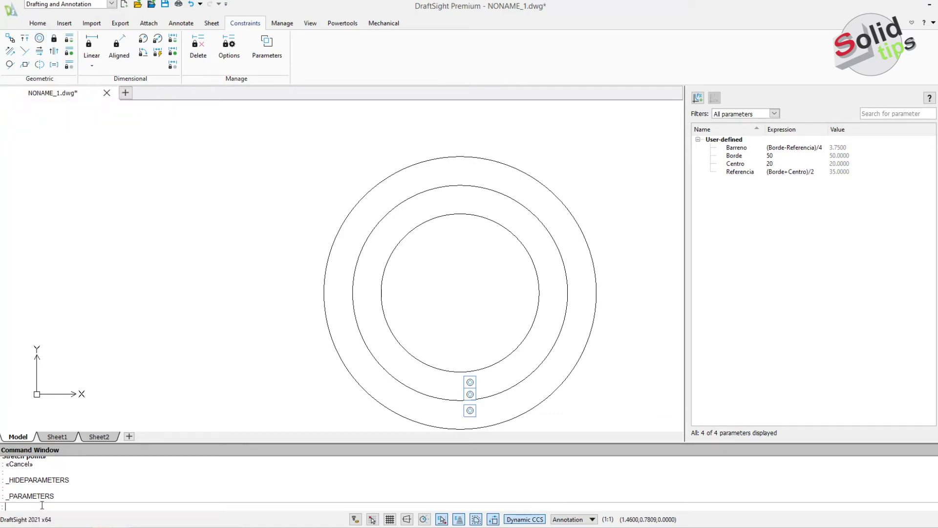
Draw a small hole circle centred on the middle circle's top quadrant
{"action": "type", "text": "circle"}
{"action": "key", "text": "Return"}
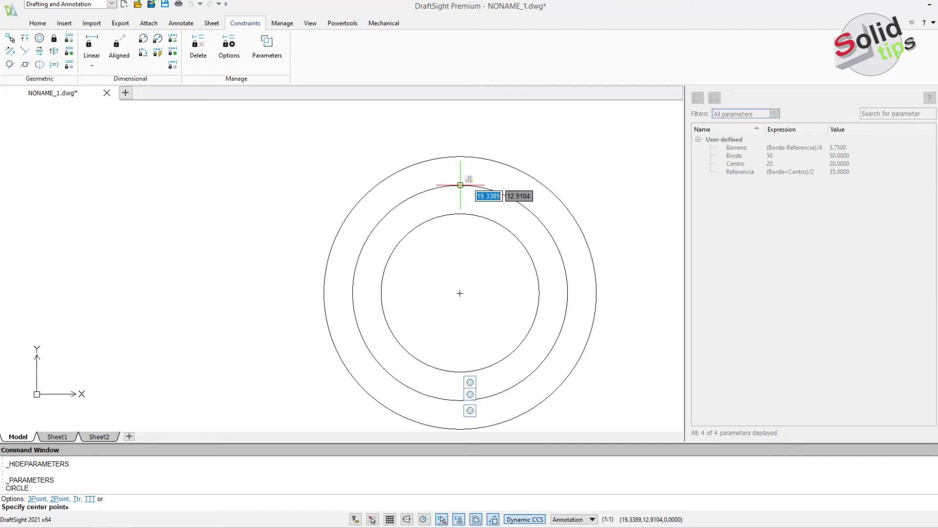
{"action": "left_click", "coordinate": [461, 186]}
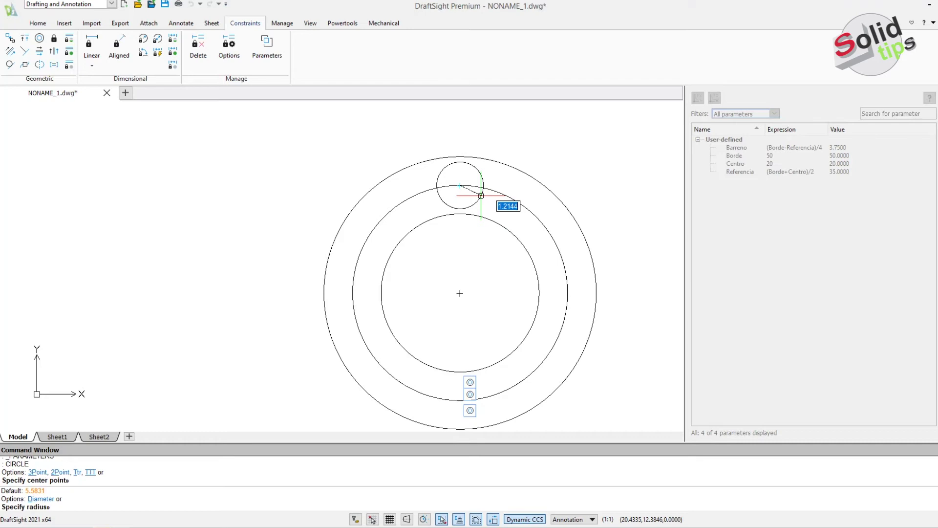
{"action": "key", "text": "Escape"}
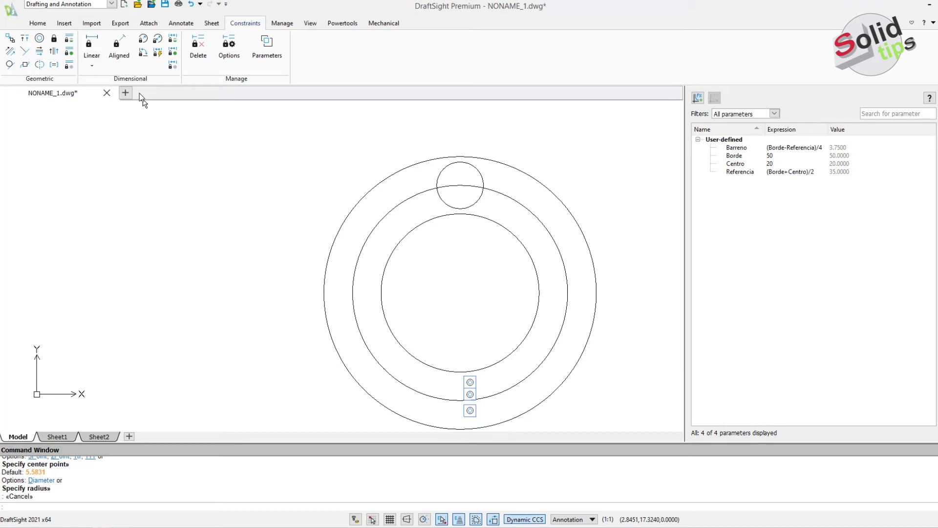
Constrain the inner circle's diameter to Centro (dia1), resizing it to 20
{"action": "left_click", "coordinate": [158, 38]}
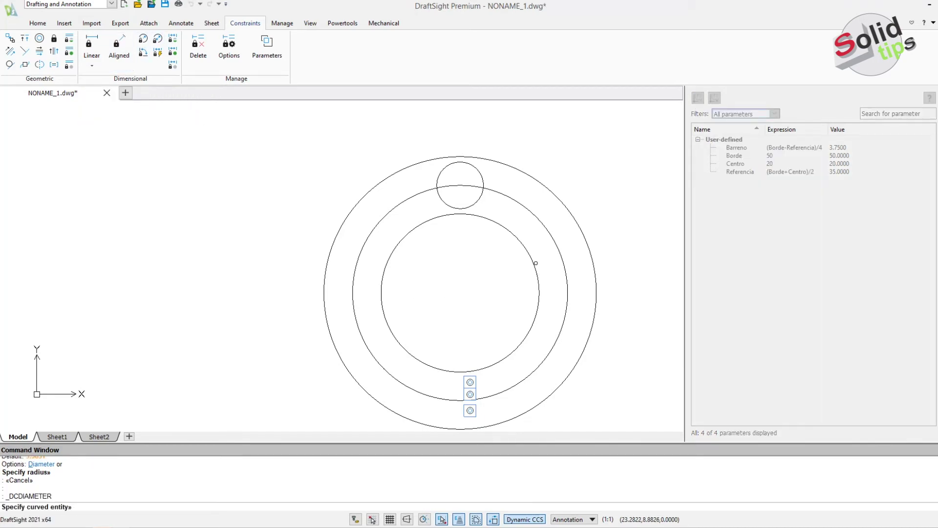
{"action": "left_click", "coordinate": [535, 263]}
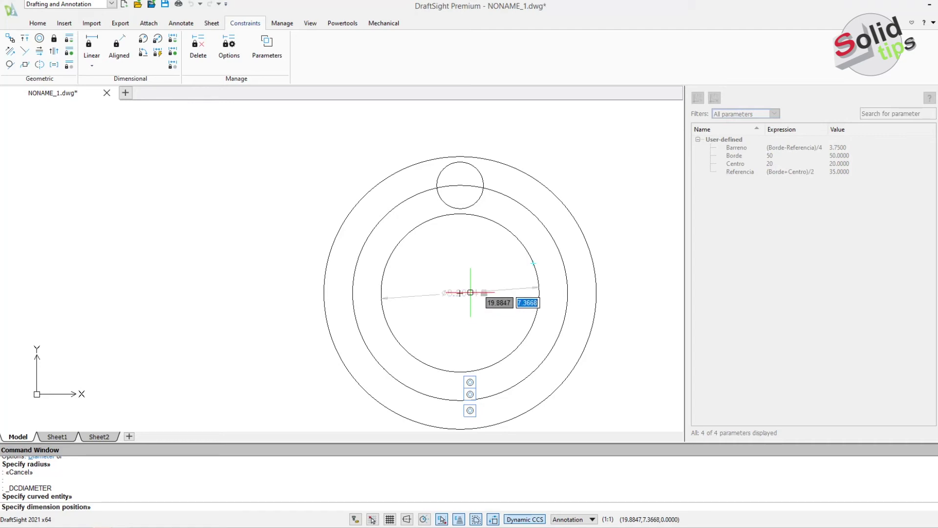
{"action": "left_click", "coordinate": [476, 312]}
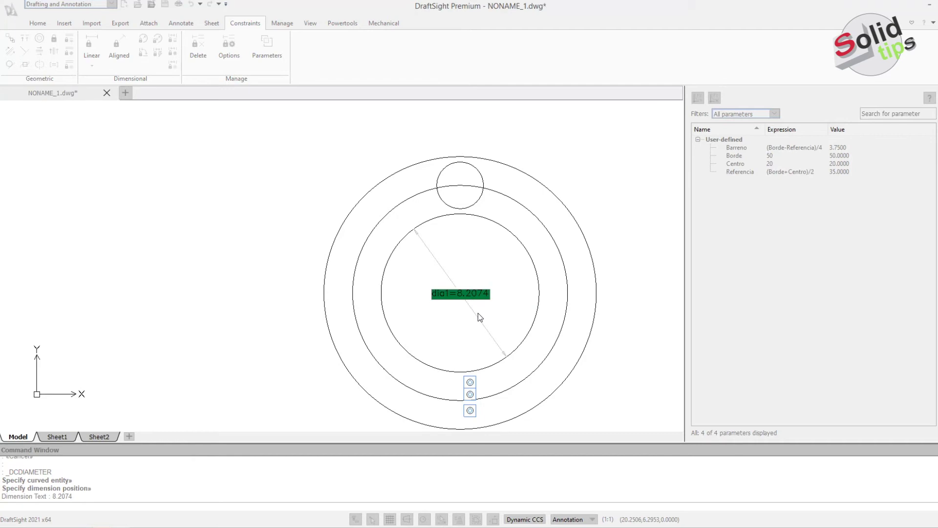
{"action": "type", "text": "Centro"}
{"action": "key", "text": "Return"}
{"action": "scroll", "coordinate": [477, 312], "scroll_direction": "down", "scroll_amount": 2}
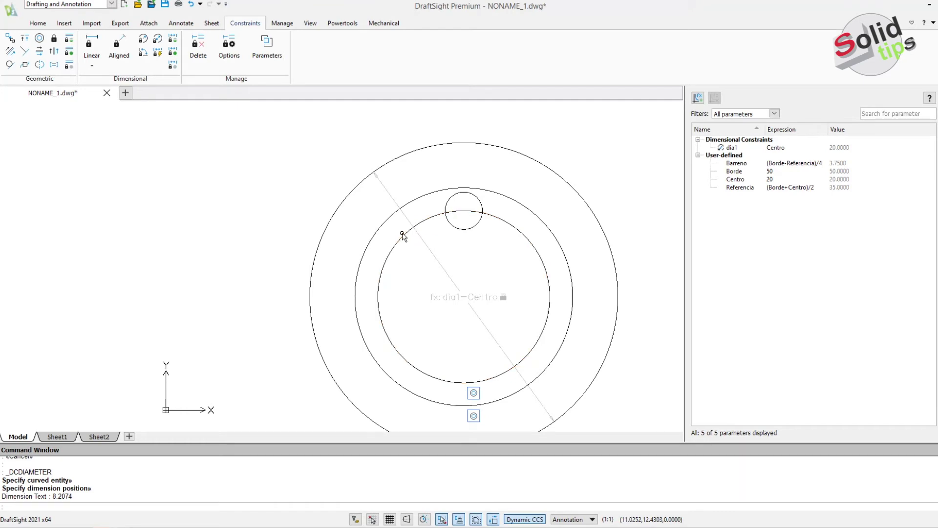
{"action": "key", "text": "Return"}
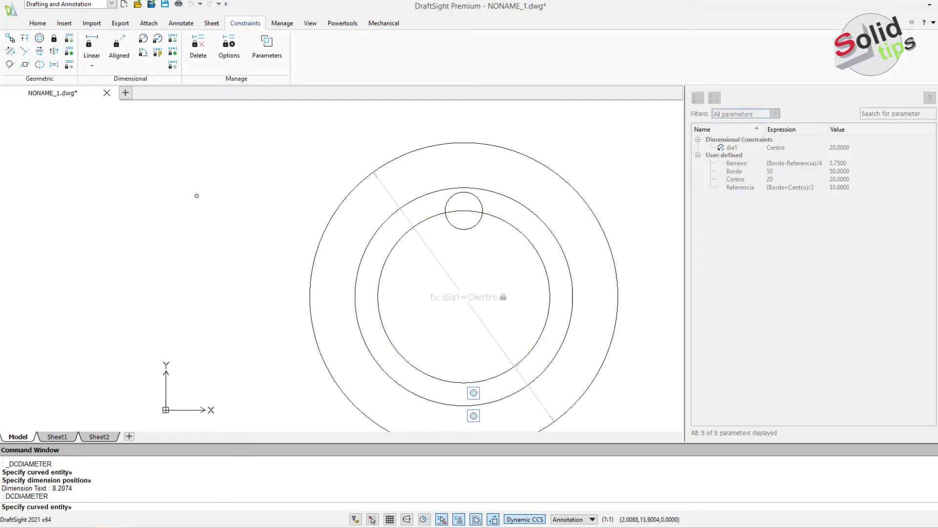
Constrain the outer circle's diameter to Borde (dia2), making it 50
{"action": "left_click", "coordinate": [392, 250]}
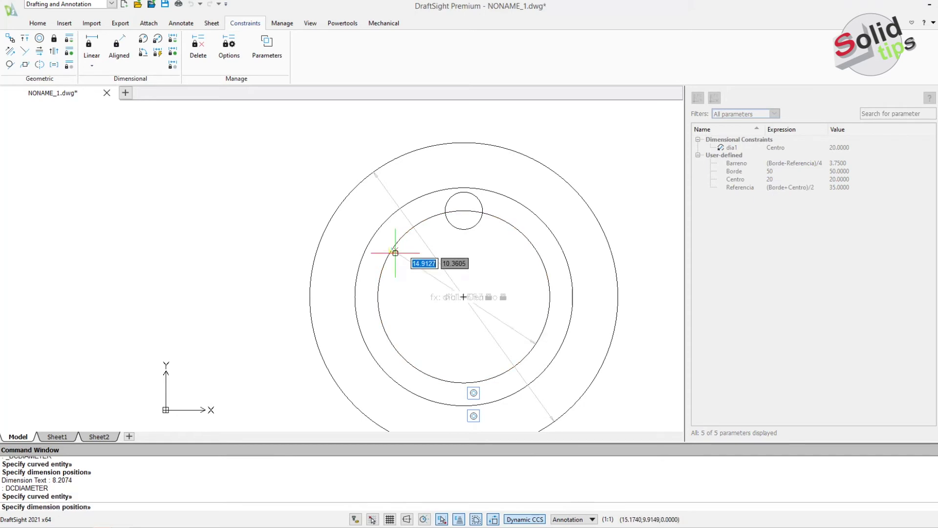
{"action": "left_click", "coordinate": [419, 330]}
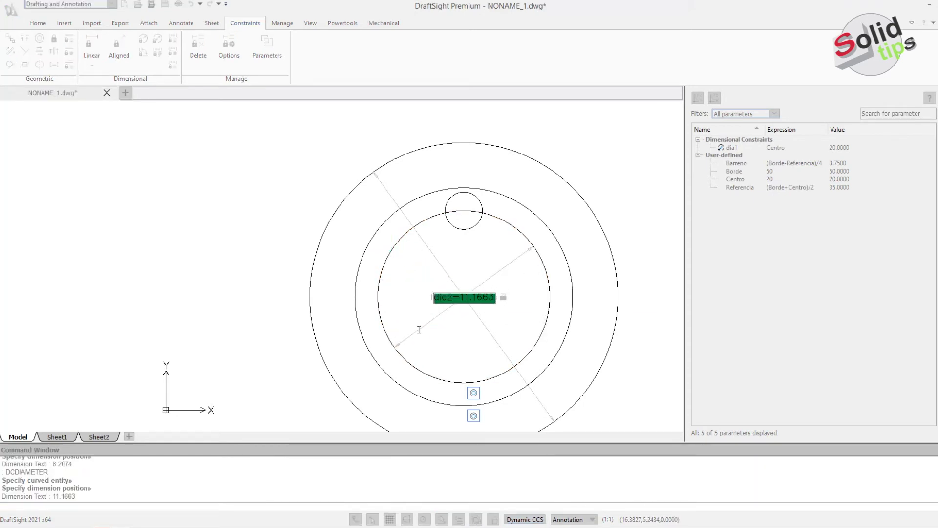
{"action": "type", "text": "Borde"}
{"action": "key", "text": "Return"}
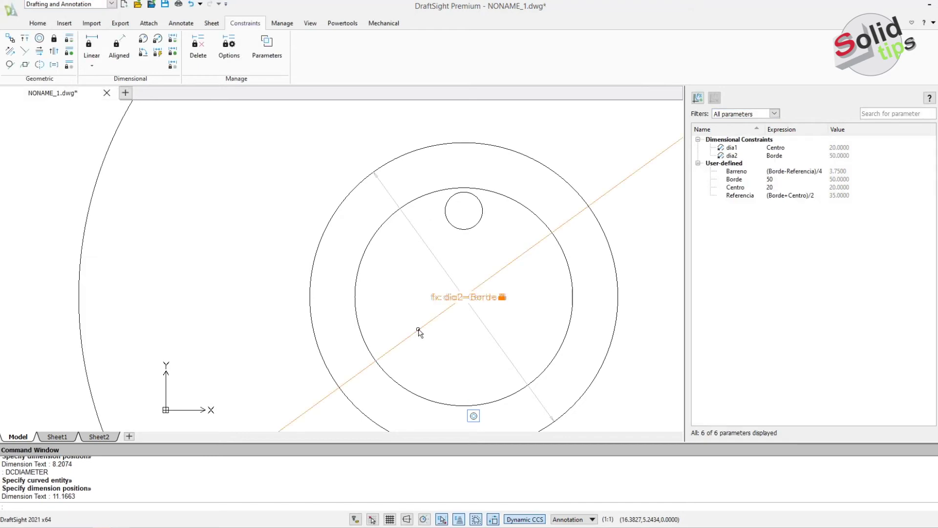
{"action": "scroll", "coordinate": [472, 315], "scroll_direction": "down", "scroll_amount": 3}
{"action": "scroll", "coordinate": [472, 315], "scroll_direction": "up", "scroll_amount": 1}
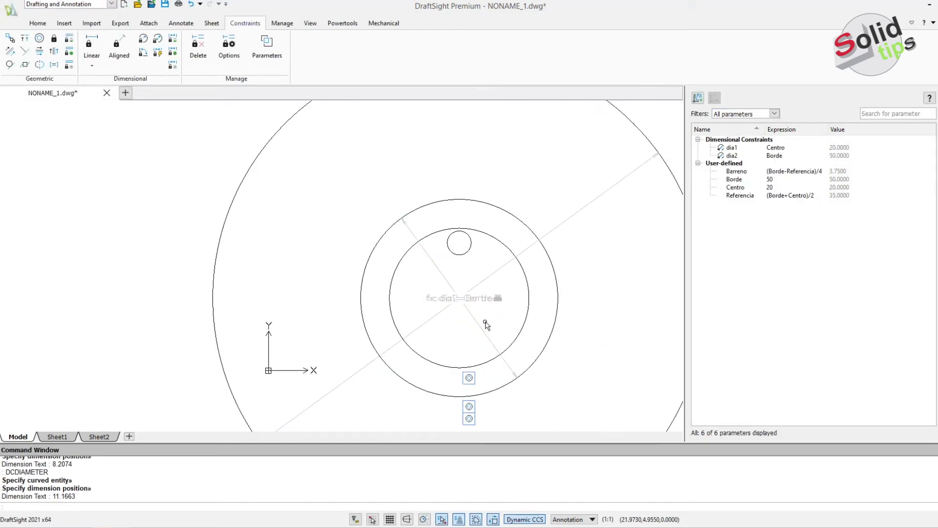
{"action": "scroll", "coordinate": [486, 322], "scroll_direction": "up", "scroll_amount": 1}
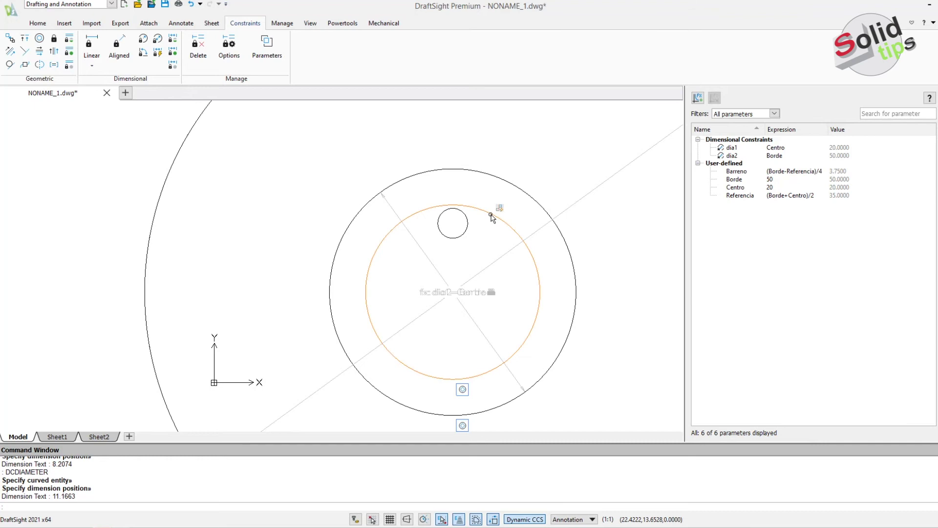
Constrain the middle circle's diameter to Referencia (dia3), making it 35
{"action": "key", "text": "Return"}
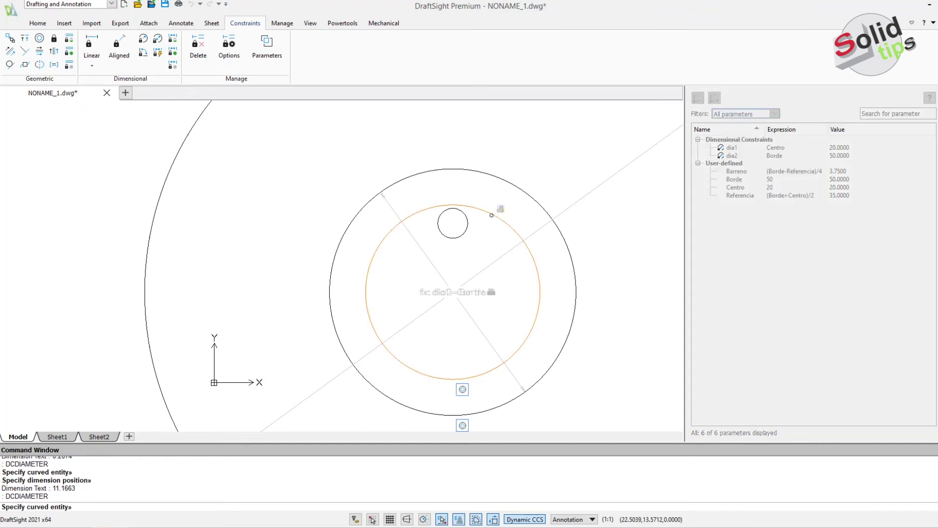
{"action": "left_click", "coordinate": [491, 215]}
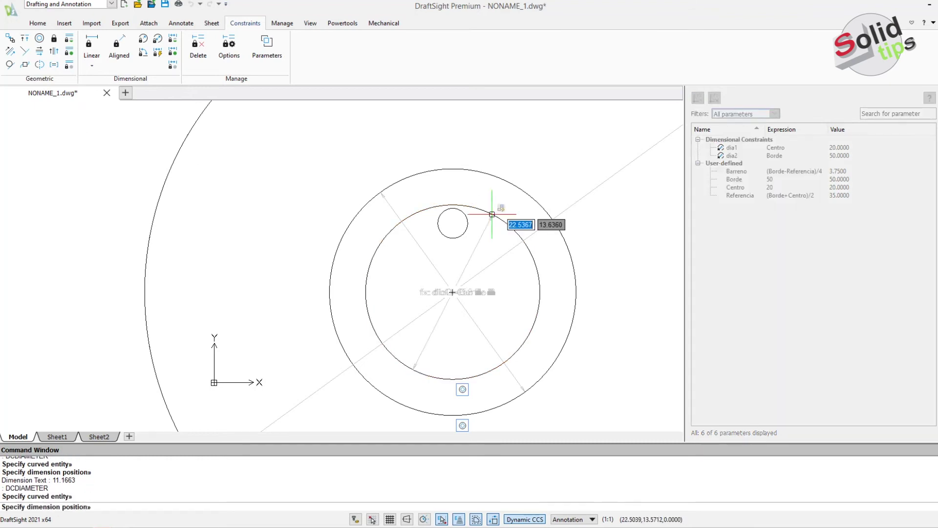
{"action": "left_click", "coordinate": [527, 158]}
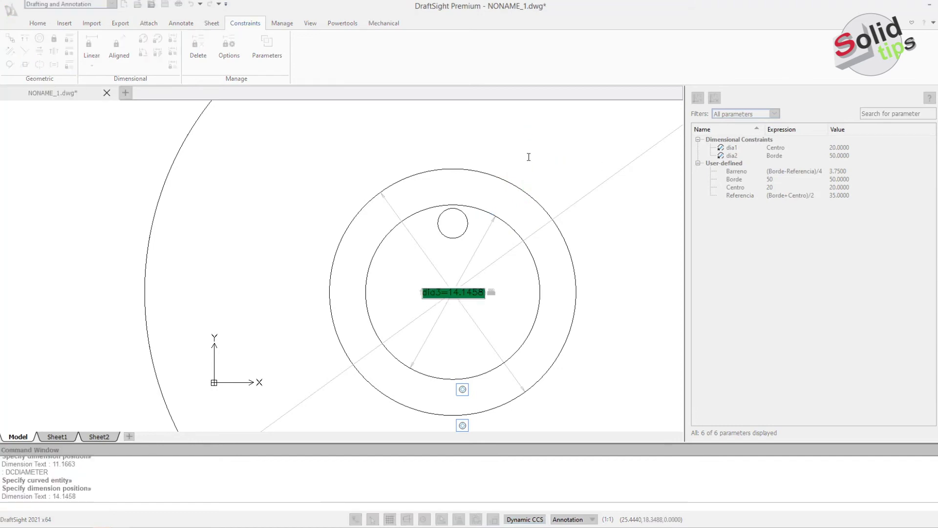
{"action": "type", "text": "Refere"}
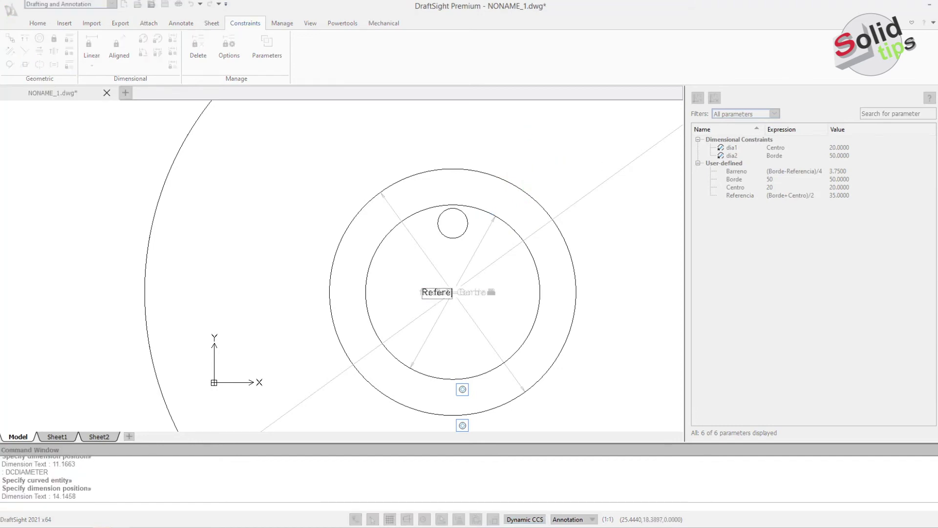
{"action": "type", "text": "ncia"}
{"action": "key", "text": "Return"}
{"action": "scroll", "coordinate": [537, 181], "scroll_direction": "up", "scroll_amount": 2}
{"action": "scroll", "coordinate": [542, 207], "scroll_direction": "down", "scroll_amount": 3}
{"action": "scroll", "coordinate": [541, 208], "scroll_direction": "down", "scroll_amount": 2}
{"action": "scroll", "coordinate": [540, 209], "scroll_direction": "up", "scroll_amount": 2}
{"action": "scroll", "coordinate": [540, 209], "scroll_direction": "down", "scroll_amount": 3}
{"action": "scroll", "coordinate": [598, 128], "scroll_direction": "down", "scroll_amount": 1}
{"action": "scroll", "coordinate": [597, 126], "scroll_direction": "up", "scroll_amount": 1}
{"action": "scroll", "coordinate": [601, 115], "scroll_direction": "up", "scroll_amount": 1}
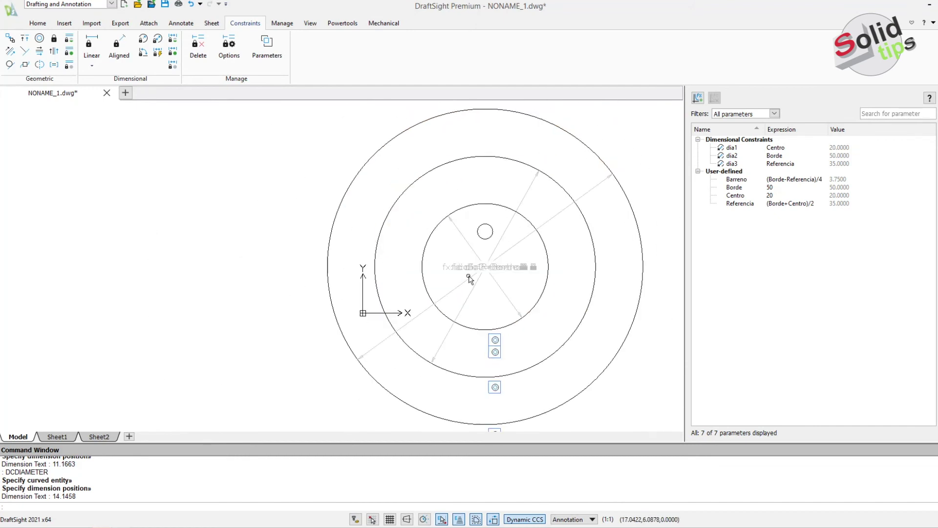
{"action": "key", "text": "Escape"}
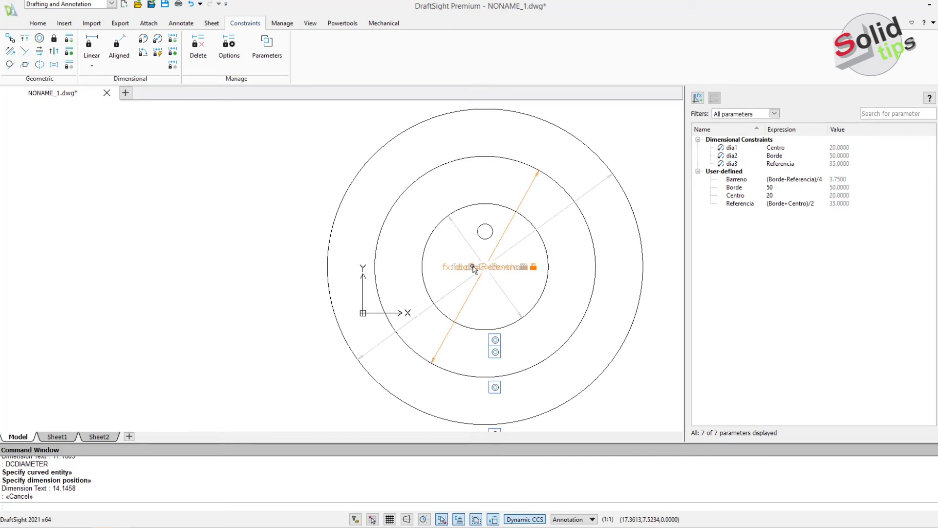
Grip-stretch the Referencia diameter dimension so it lies horizontal
{"action": "left_click", "coordinate": [476, 267]}
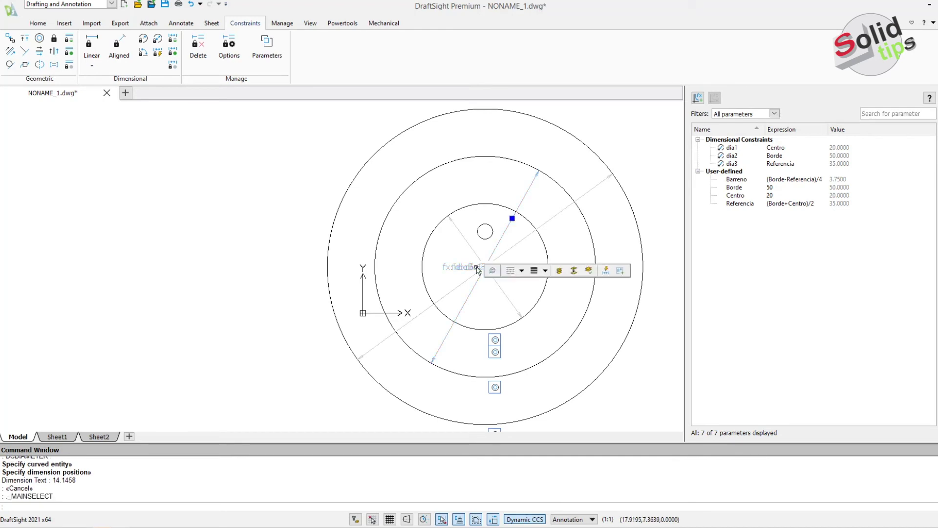
{"action": "left_click", "coordinate": [512, 218]}
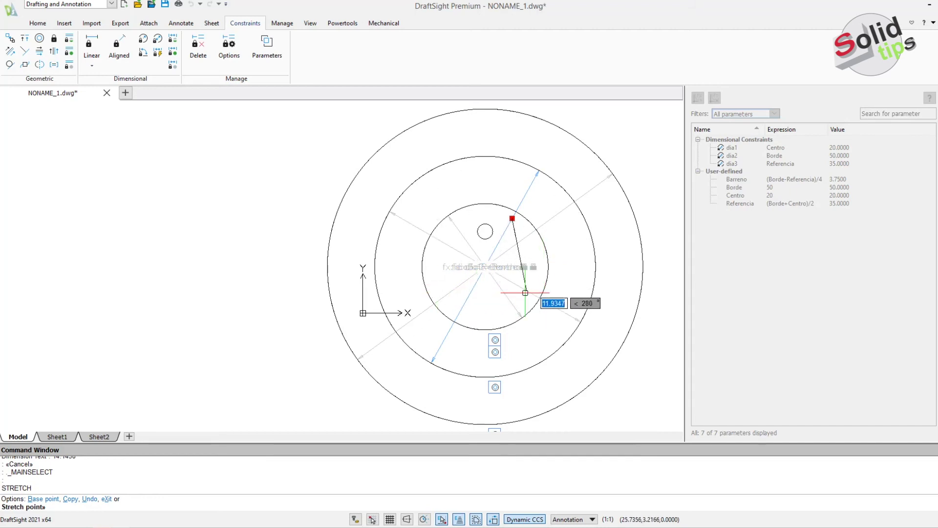
{"action": "left_click", "coordinate": [540, 267]}
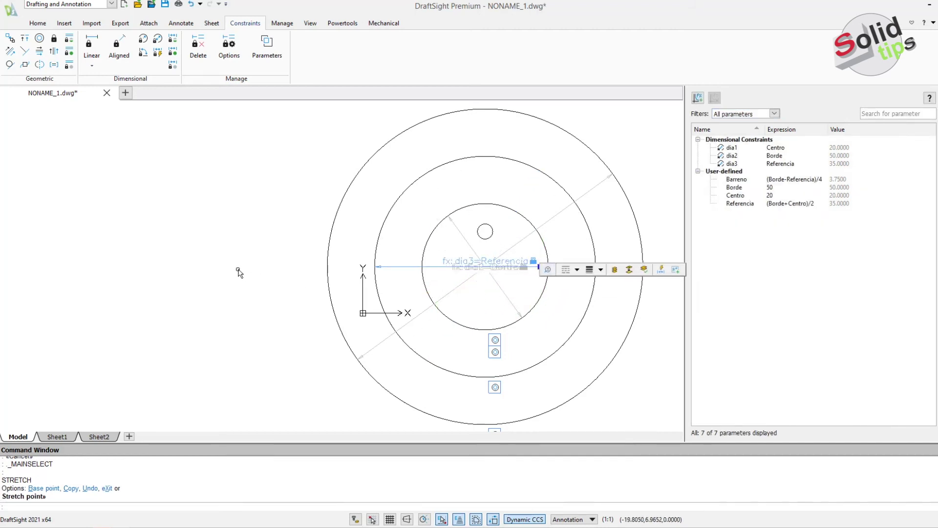
{"action": "left_click", "coordinate": [239, 272]}
{"action": "key", "text": "Escape"}
{"action": "key", "text": "Escape"}
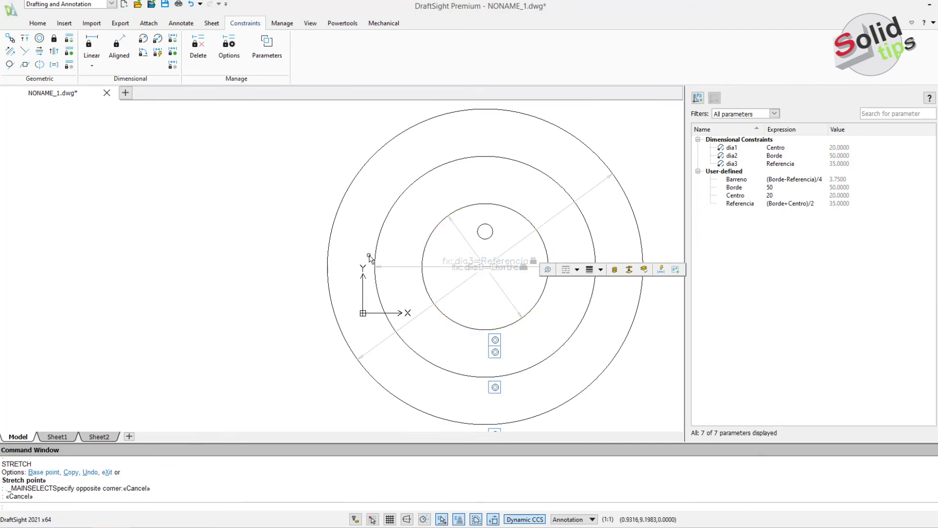
{"action": "scroll", "coordinate": [528, 254], "scroll_direction": "up", "scroll_amount": 1}
{"action": "scroll", "coordinate": [476, 282], "scroll_direction": "up", "scroll_amount": 1}
{"action": "scroll", "coordinate": [476, 282], "scroll_direction": "up", "scroll_amount": 1}
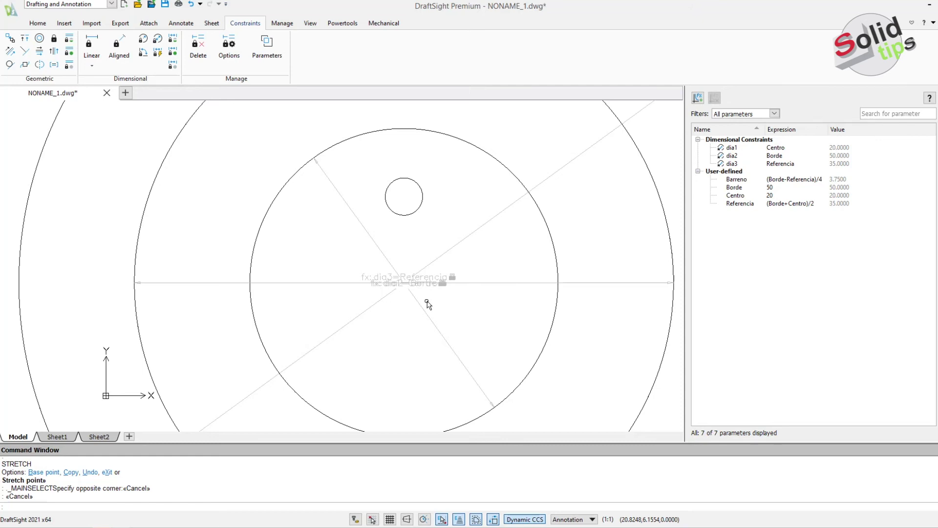
{"action": "scroll", "coordinate": [419, 300], "scroll_direction": "down", "scroll_amount": 2}
{"action": "scroll", "coordinate": [418, 299], "scroll_direction": "down", "scroll_amount": 3}
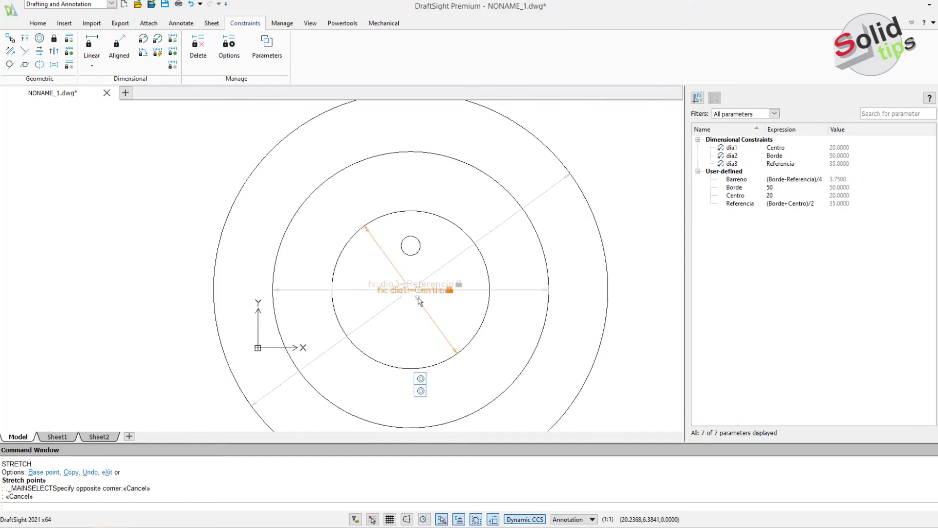
Move the small hole circle onto the top point of the reference circle
{"action": "left_click", "coordinate": [413, 256]}
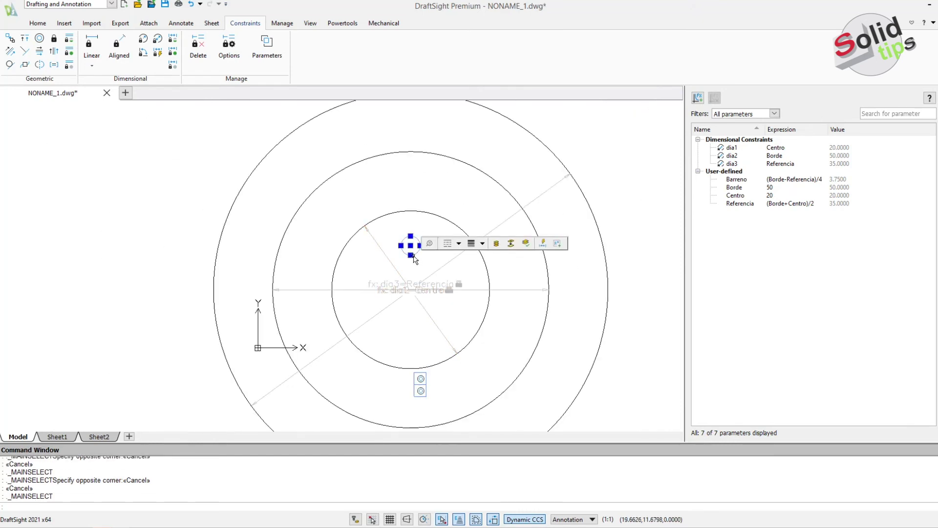
{"action": "left_click", "coordinate": [410, 246]}
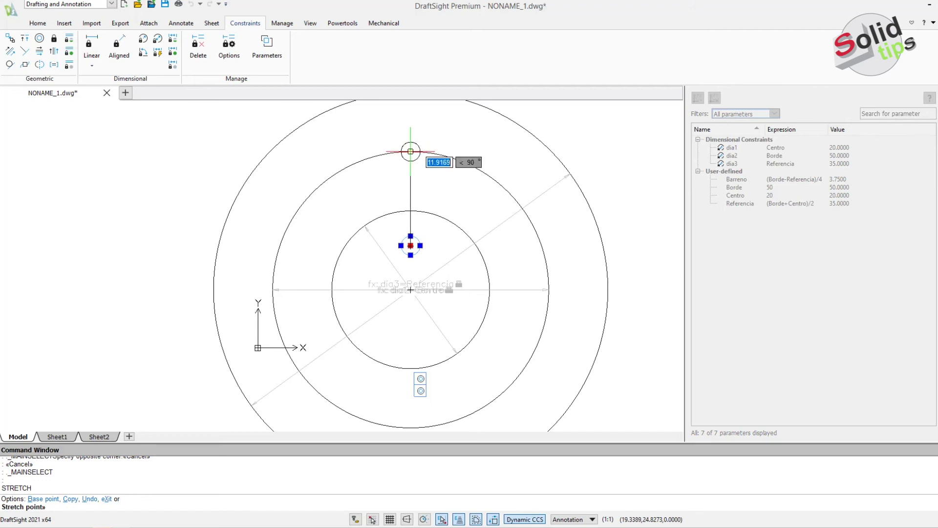
{"action": "left_click", "coordinate": [411, 152]}
{"action": "left_click", "coordinate": [178, 170]}
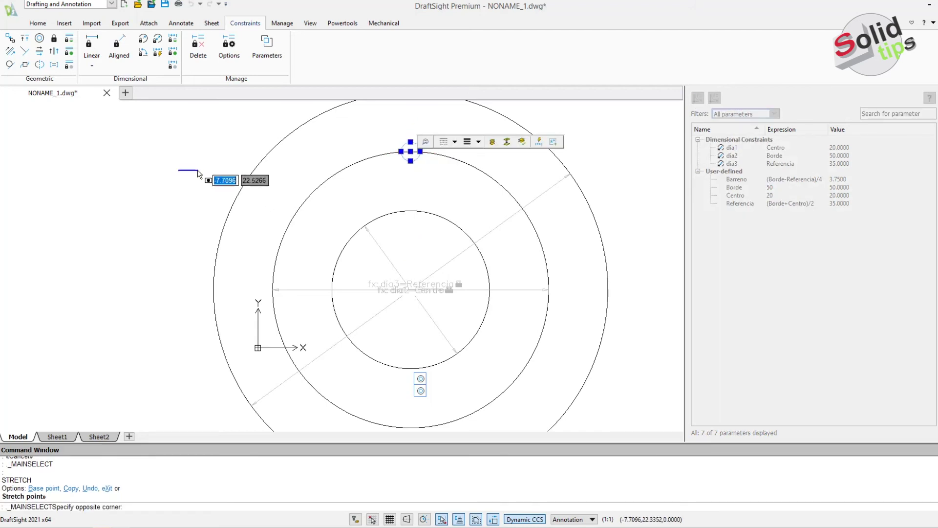
{"action": "key", "text": "Escape"}
{"action": "key", "text": "Escape"}
{"action": "scroll", "coordinate": [391, 166], "scroll_direction": "up", "scroll_amount": 1}
{"action": "scroll", "coordinate": [420, 169], "scroll_direction": "up", "scroll_amount": 1}
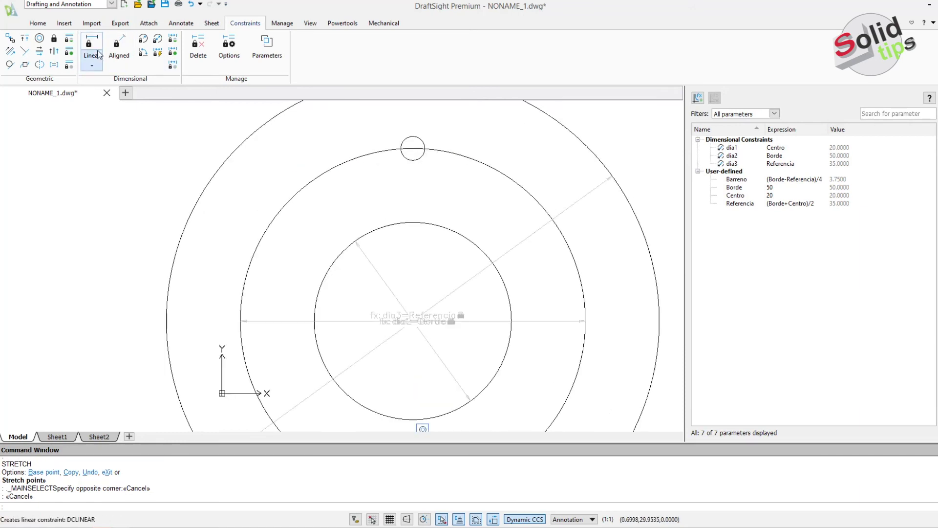
Add a vertical linear constraint from the hole centre to the circles' centre equal to Referencia/2
{"action": "left_click", "coordinate": [98, 62]}
{"action": "left_click", "coordinate": [105, 101]}
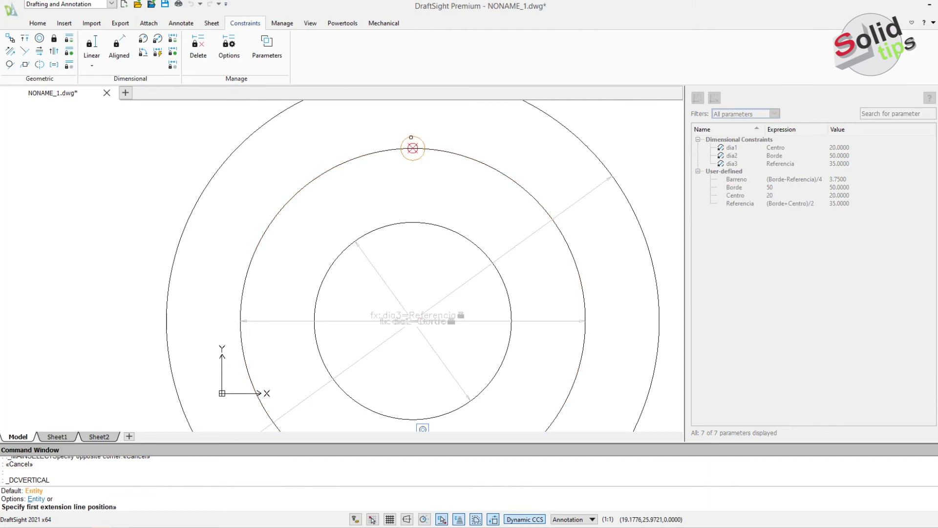
{"action": "left_click", "coordinate": [411, 137]}
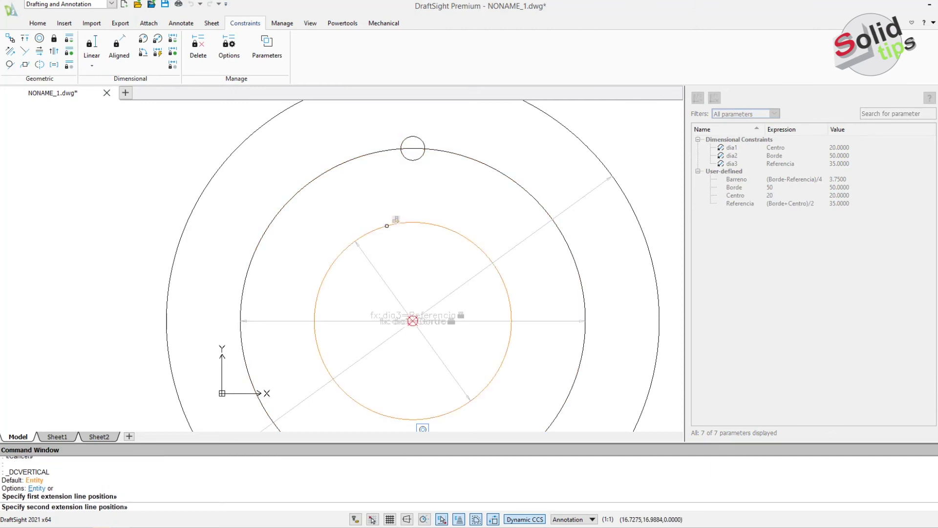
{"action": "left_click", "coordinate": [413, 320]}
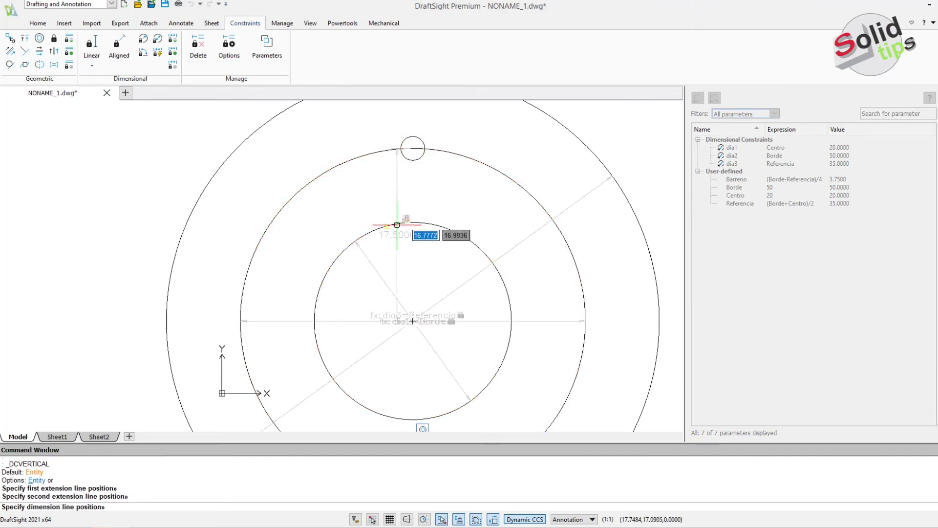
{"action": "left_click", "coordinate": [447, 224]}
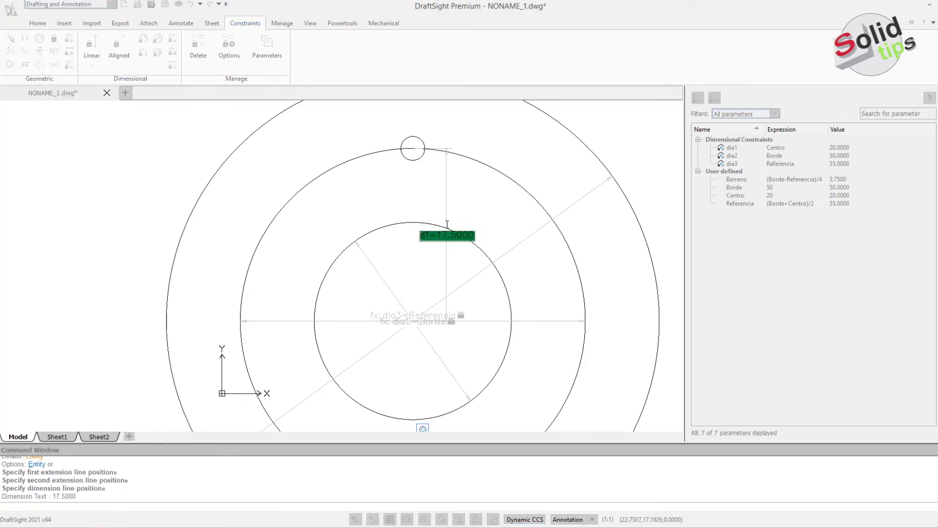
{"action": "type", "text": "Referencia"}
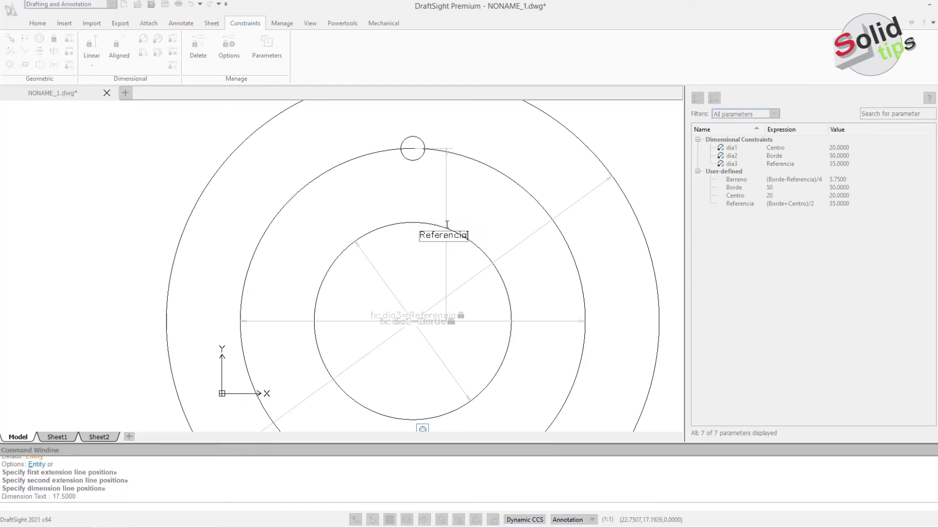
{"action": "type", "text": "/2"}
{"action": "key", "text": "Return"}
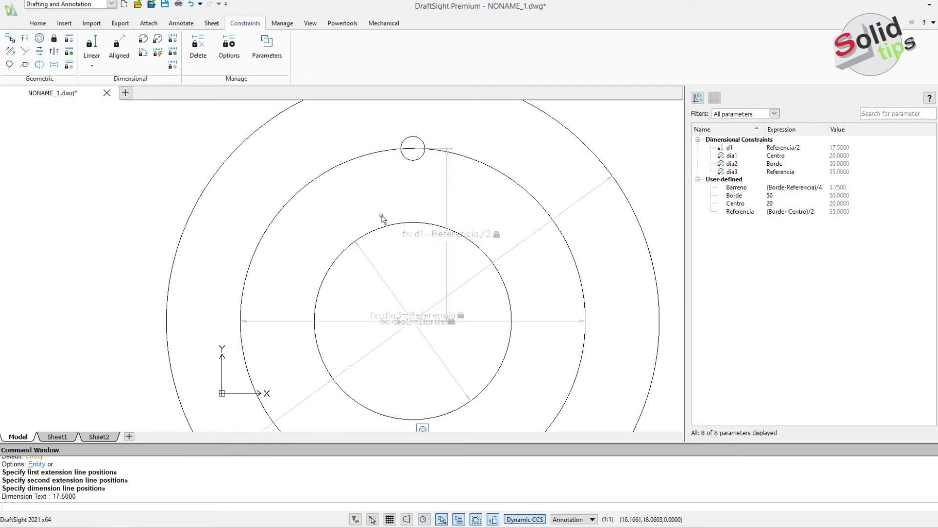
Add a horizontal linear constraint of 0 between the hole centre and the circles' centre
{"action": "left_click", "coordinate": [91, 62]}
{"action": "left_click", "coordinate": [110, 90]}
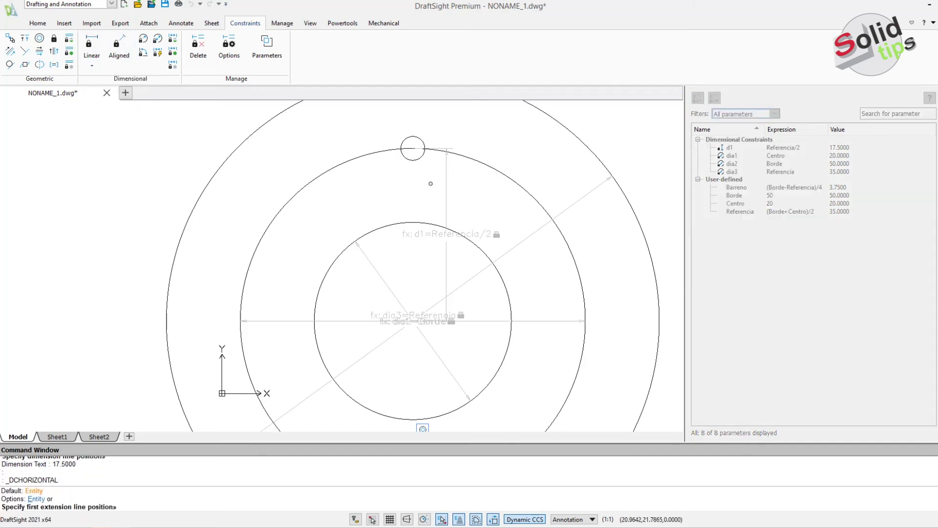
{"action": "left_click", "coordinate": [415, 156]}
{"action": "left_click", "coordinate": [413, 148]}
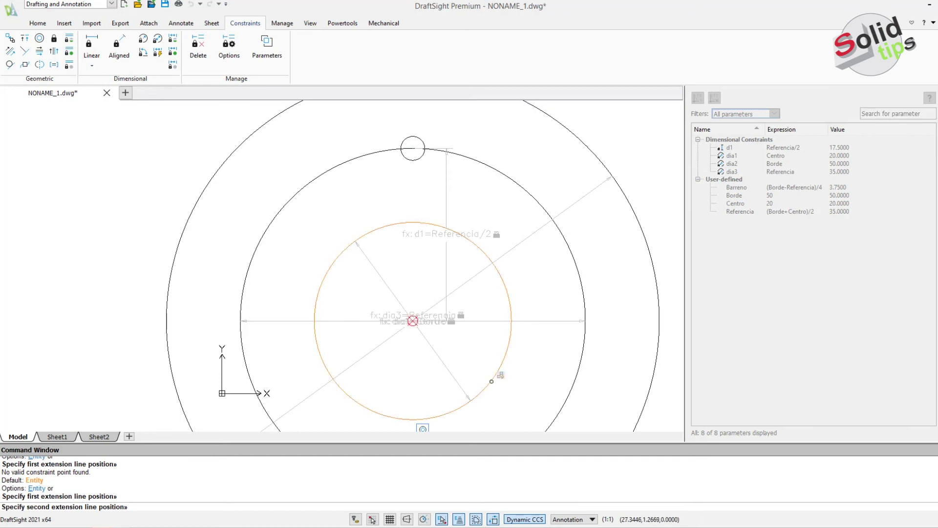
{"action": "left_click", "coordinate": [413, 321]}
{"action": "left_click", "coordinate": [383, 196]}
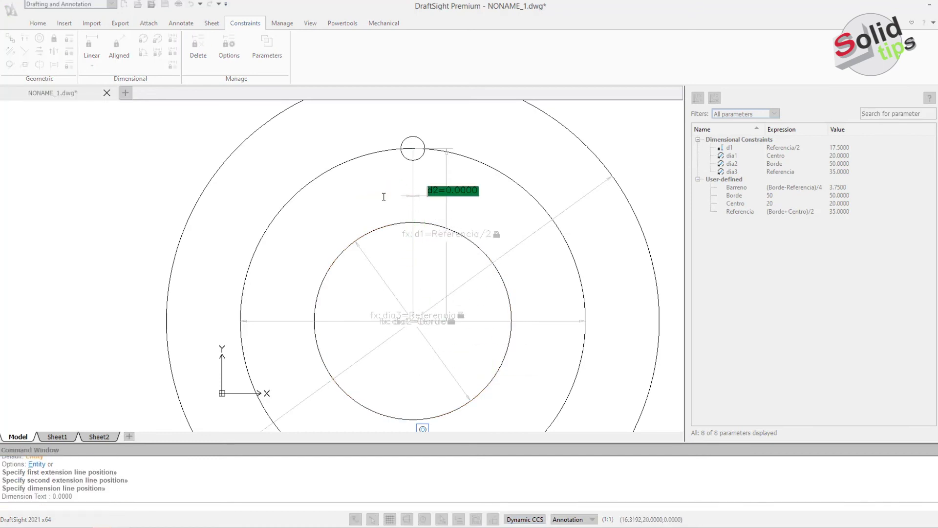
{"action": "key", "text": "Return"}
{"action": "scroll", "coordinate": [383, 197], "scroll_direction": "down", "scroll_amount": 1}
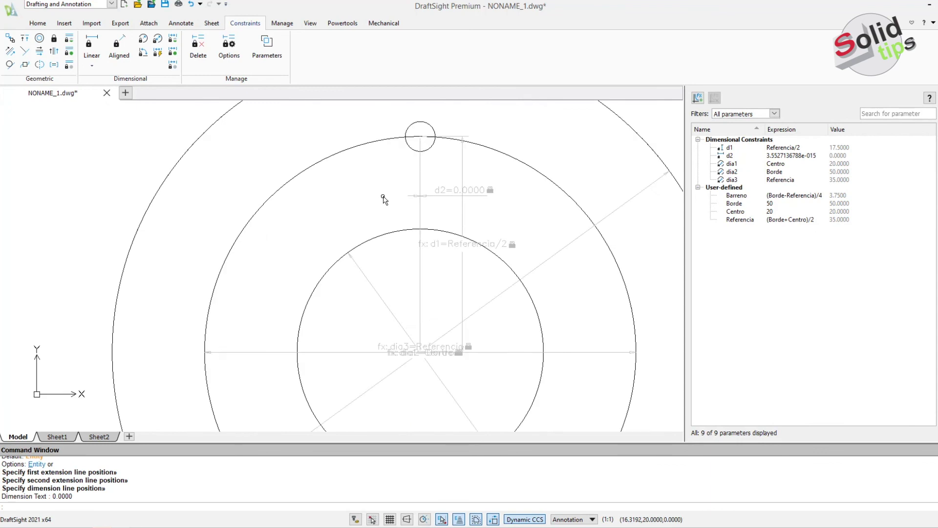
{"action": "scroll", "coordinate": [383, 196], "scroll_direction": "down", "scroll_amount": 1}
{"action": "key", "text": "Escape"}
{"action": "scroll", "coordinate": [342, 227], "scroll_direction": "up", "scroll_amount": 2}
{"action": "scroll", "coordinate": [318, 230], "scroll_direction": "down", "scroll_amount": 2}
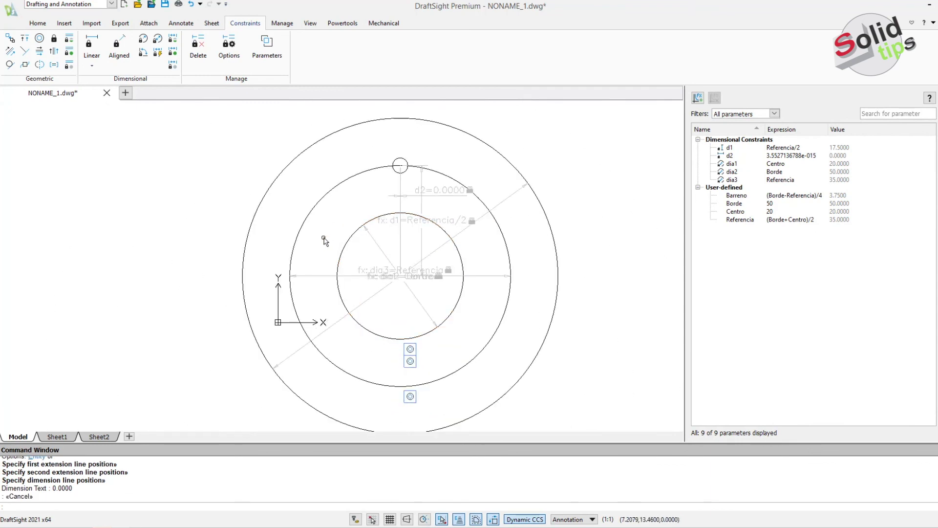
Edit the Borde expression to 90 and Centro to 80, making Referencia 85
{"action": "left_click", "coordinate": [775, 202]}
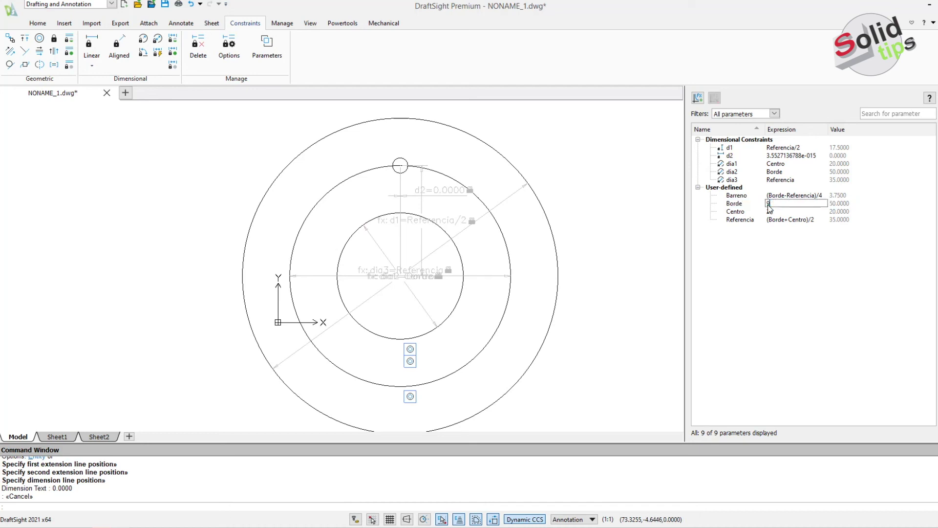
{"action": "left_click", "coordinate": [768, 211]}
{"action": "left_click", "coordinate": [770, 211]}
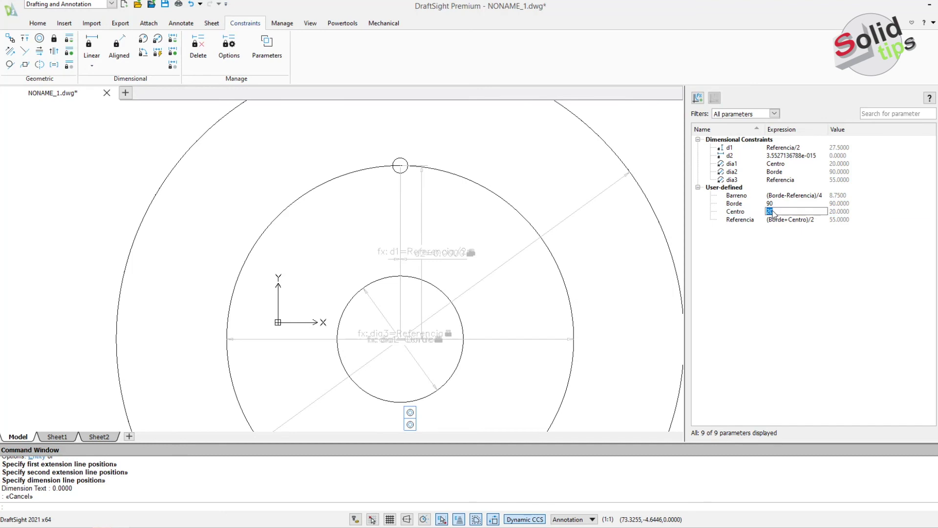
{"action": "type", "text": "10"}
{"action": "key", "text": "Return"}
{"action": "left_click", "coordinate": [773, 212]}
{"action": "type", "text": "80"}
{"action": "key", "text": "Return"}
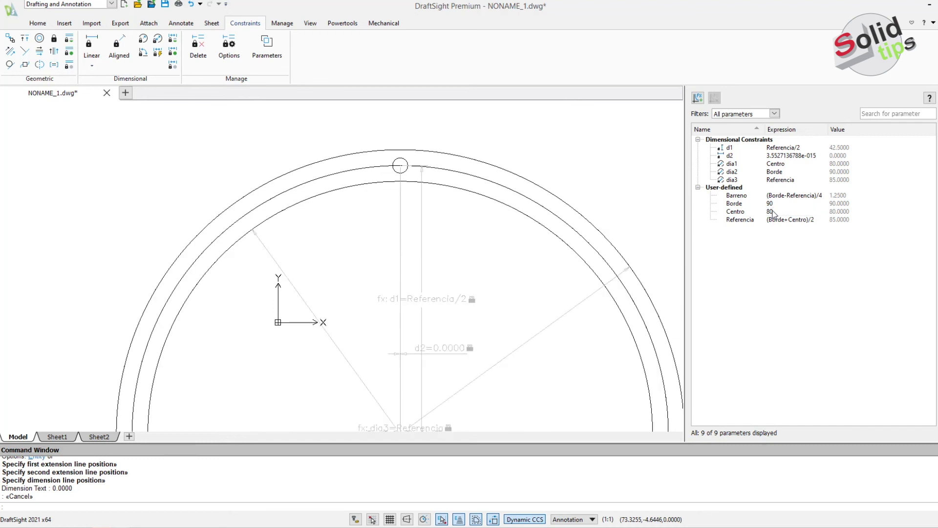
{"action": "scroll", "coordinate": [526, 272], "scroll_direction": "up", "scroll_amount": 2}
{"action": "scroll", "coordinate": [526, 273], "scroll_direction": "down", "scroll_amount": 3}
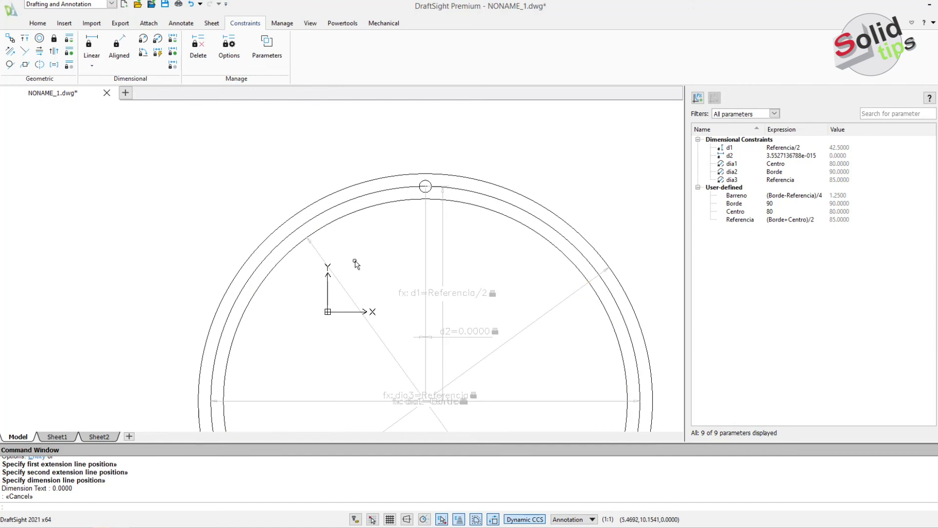
{"action": "scroll", "coordinate": [357, 267], "scroll_direction": "down", "scroll_amount": 1}
{"action": "scroll", "coordinate": [381, 374], "scroll_direction": "down", "scroll_amount": 1}
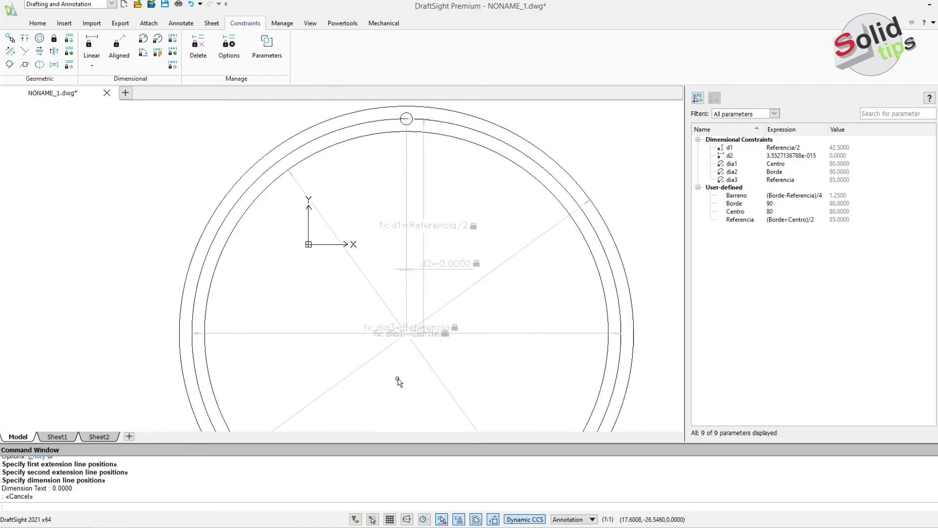
Drag the inner circle's centre grip to the right, moving all three circles and the hole together
{"action": "left_click", "coordinate": [448, 191]}
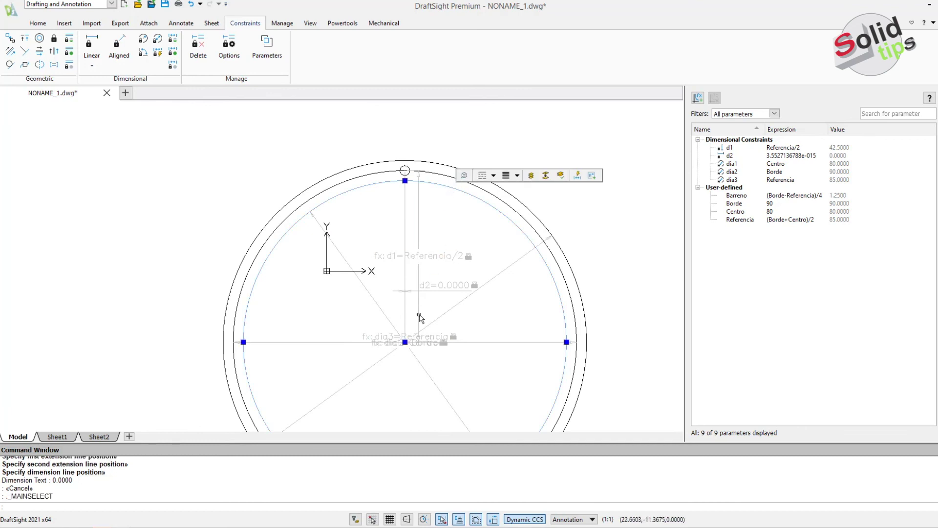
{"action": "left_click", "coordinate": [405, 342]}
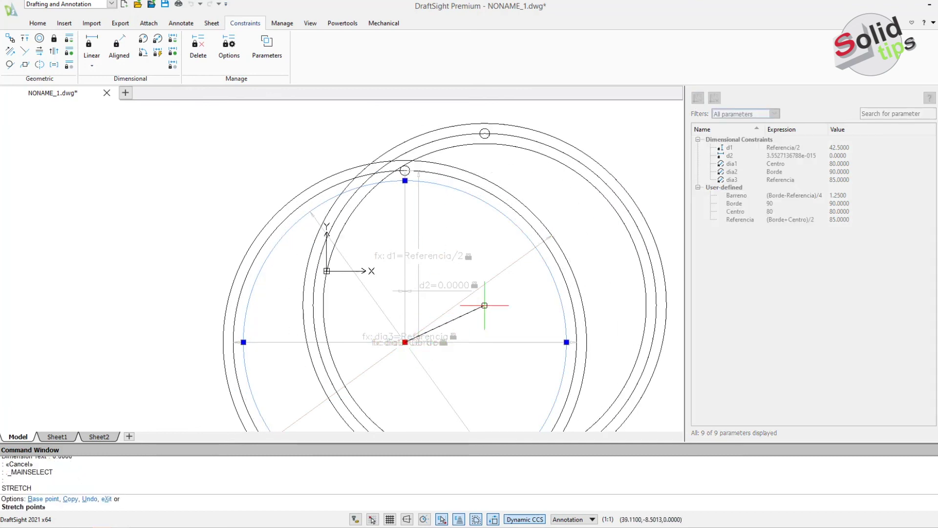
{"action": "left_click", "coordinate": [584, 254]}
{"action": "scroll", "coordinate": [606, 318], "scroll_direction": "down", "scroll_amount": 5}
{"action": "scroll", "coordinate": [629, 350], "scroll_direction": "up", "scroll_amount": 3}
{"action": "left_click", "coordinate": [335, 294]}
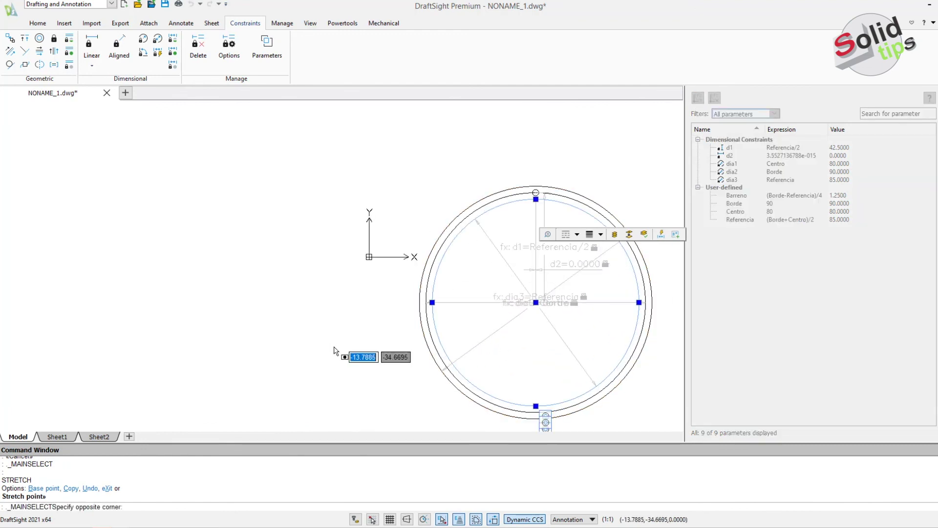
{"action": "key", "text": "Escape"}
{"action": "key", "text": "Escape"}
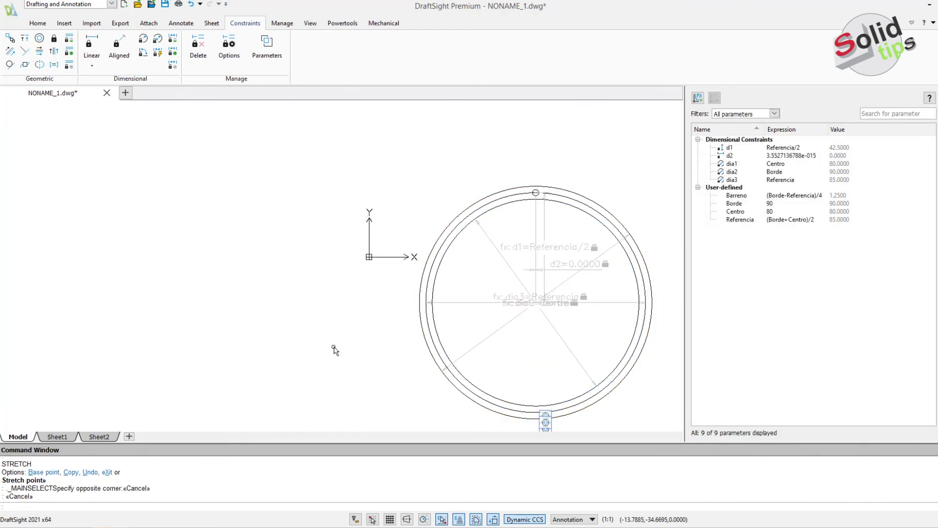